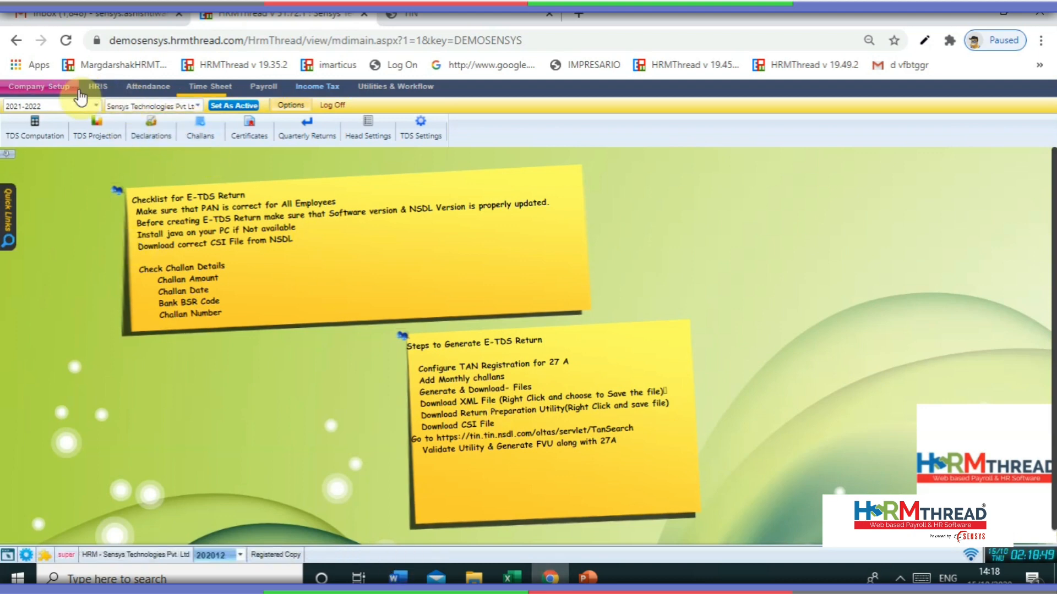
- Edit the Sensys Technologies Pvt Ltd TAN registration, check its TAN fields, update it and close the list
{"action": "left_click", "coordinate": [50, 88]}
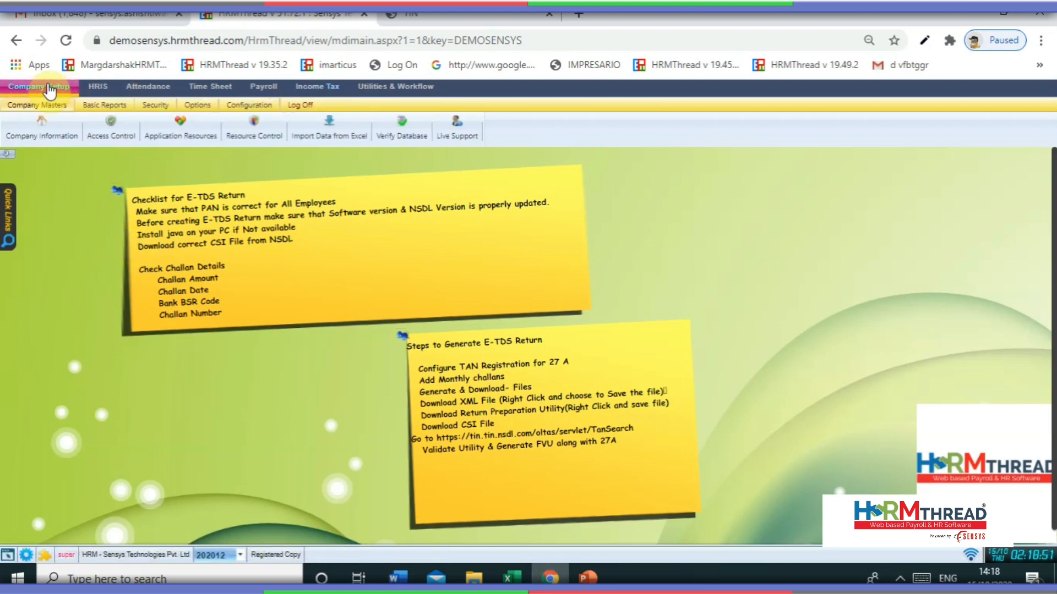
{"action": "left_click", "coordinate": [52, 106]}
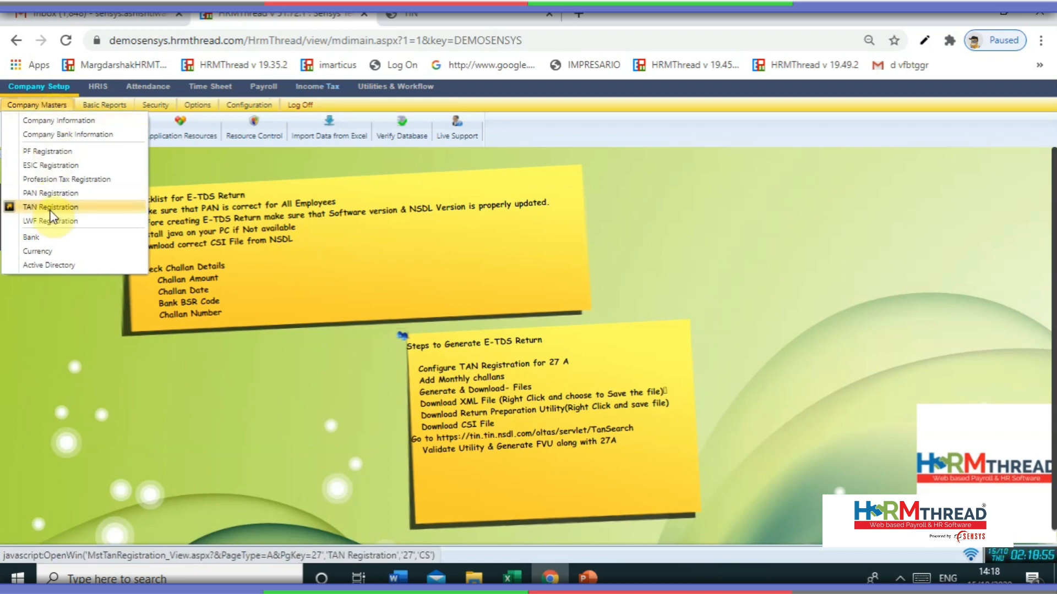
{"action": "left_click", "coordinate": [51, 209]}
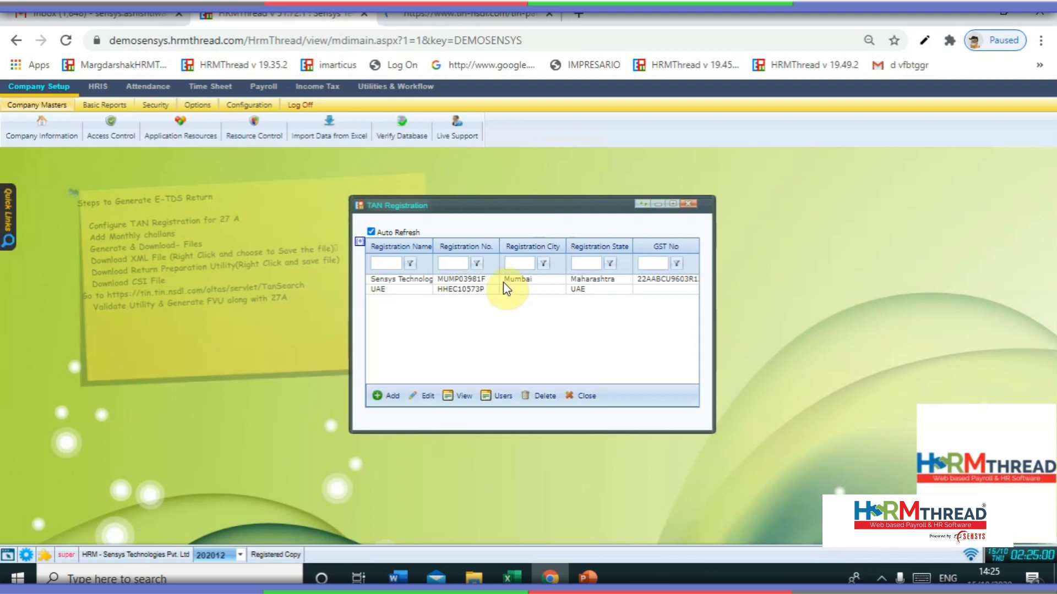
{"action": "left_click", "coordinate": [674, 204]}
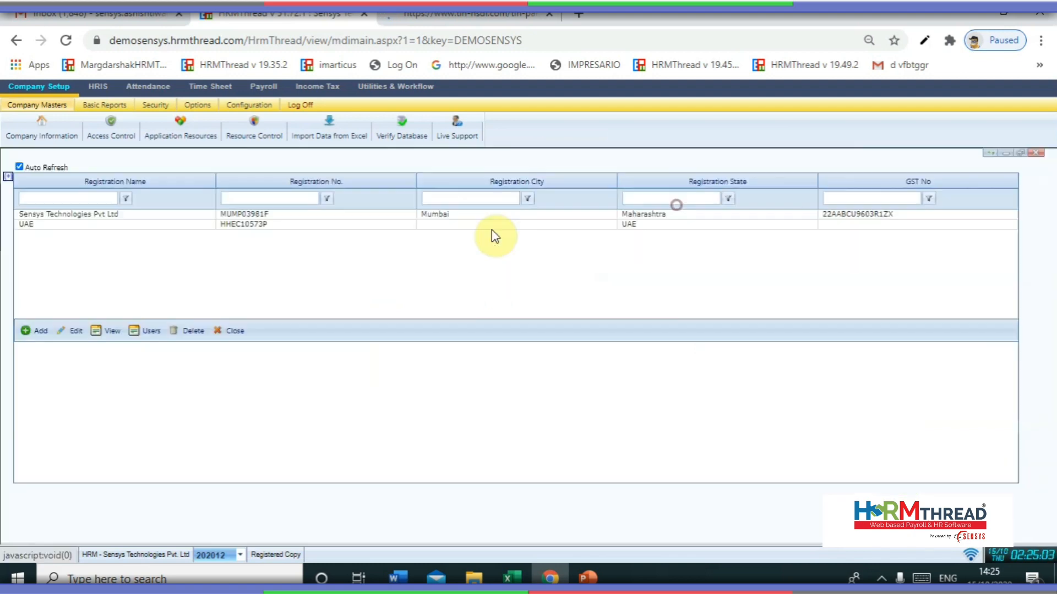
{"action": "left_click", "coordinate": [217, 214]}
{"action": "left_click", "coordinate": [71, 471]}
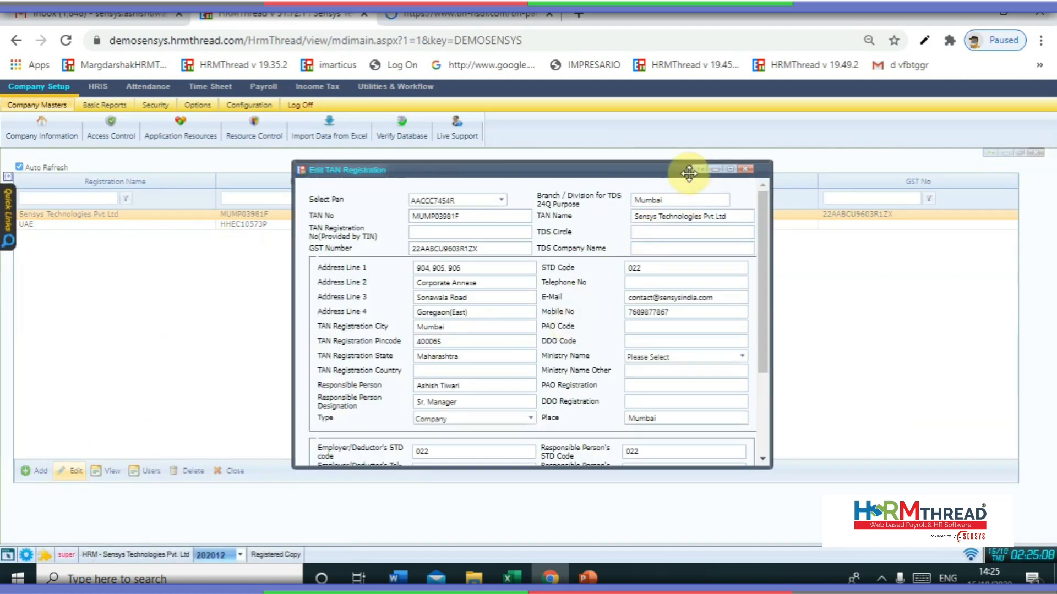
{"action": "left_click", "coordinate": [733, 170]}
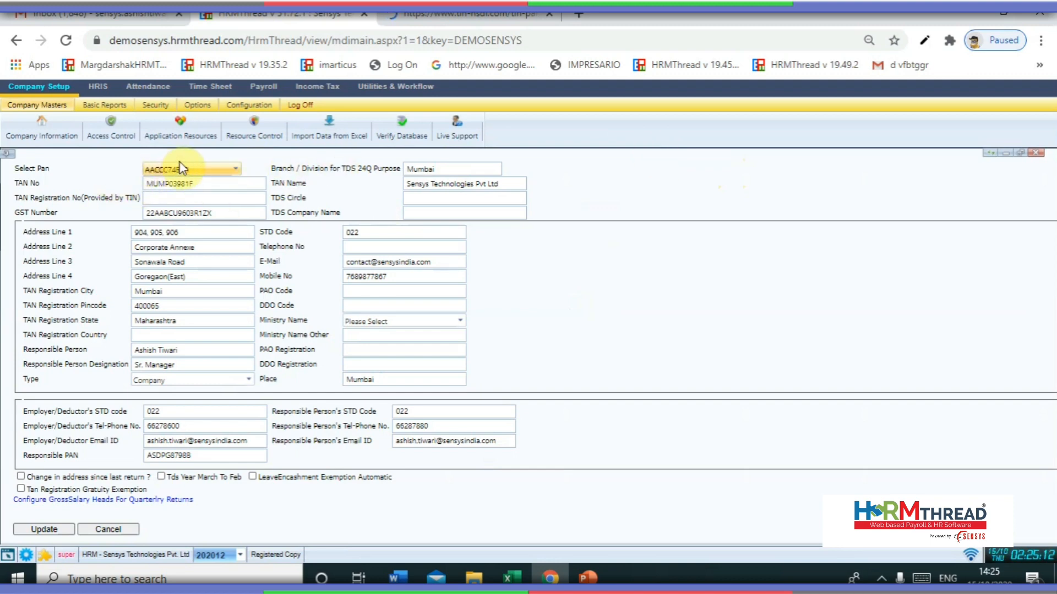
{"action": "left_click", "coordinate": [209, 198]}
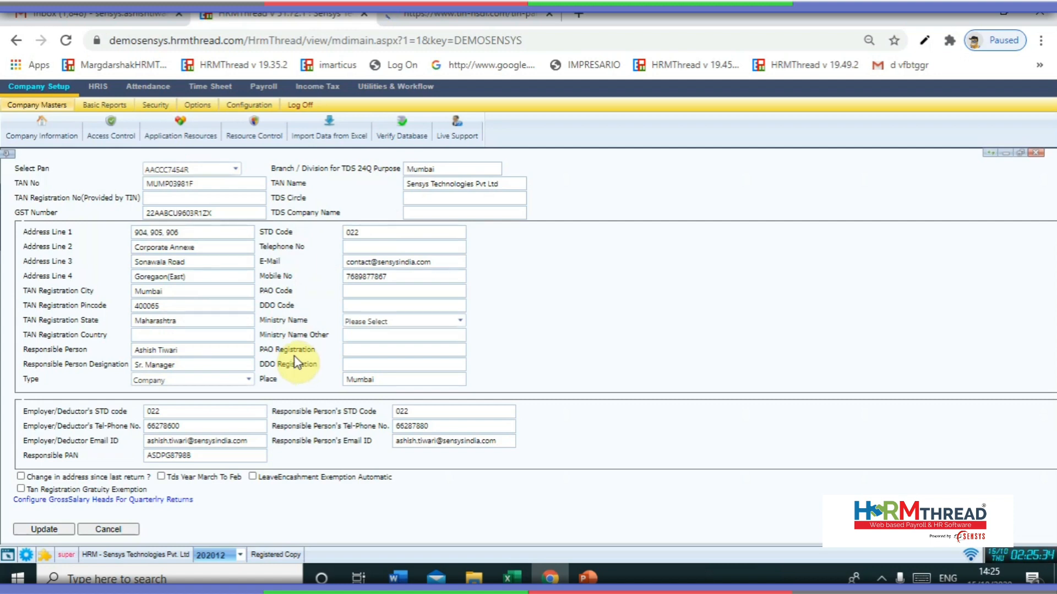
{"action": "left_click", "coordinate": [60, 529]}
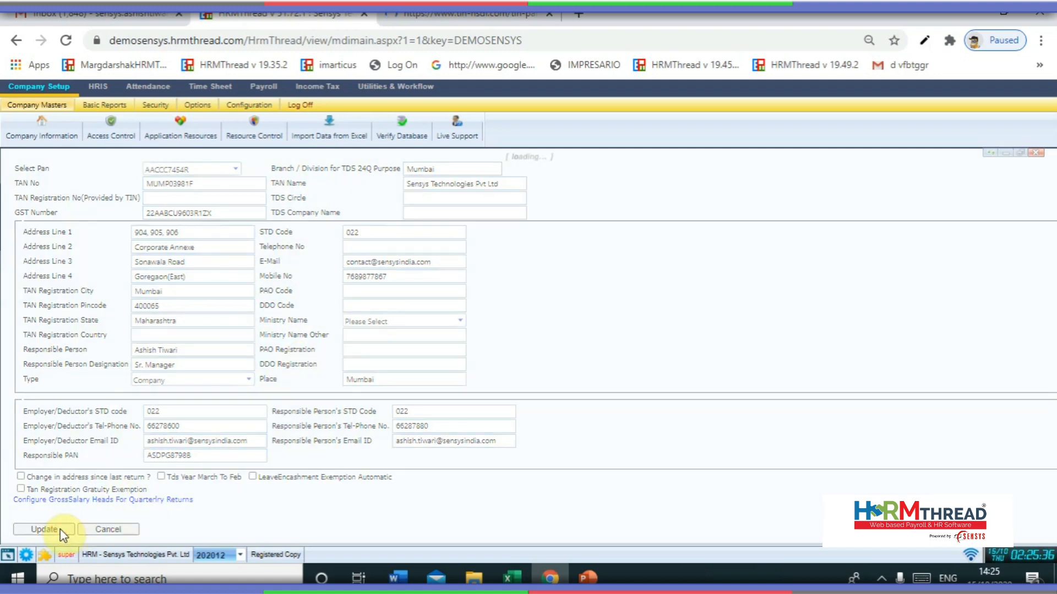
{"action": "left_click", "coordinate": [230, 475]}
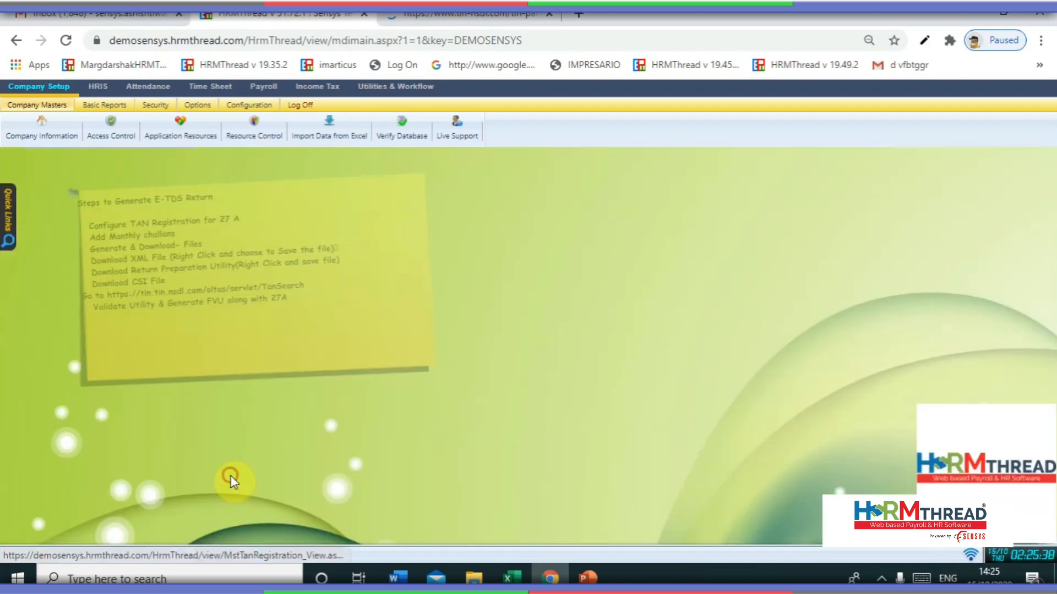
- Activate assessment year 2021-2022 with the Sensys Technologies Pvt Ltd TAN and view its challans
{"action": "left_click", "coordinate": [329, 91]}
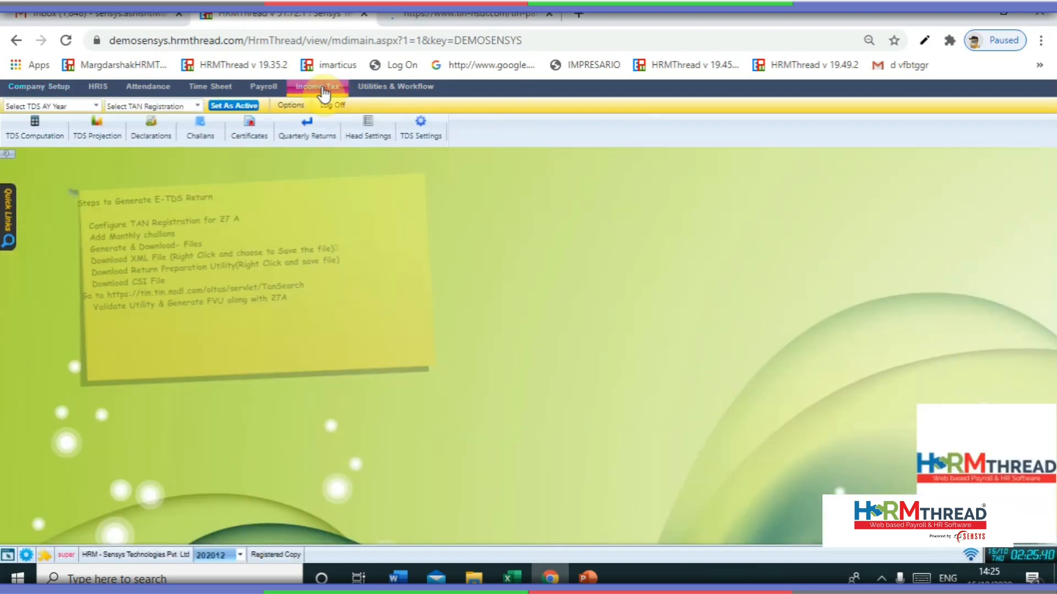
{"action": "left_click", "coordinate": [34, 104]}
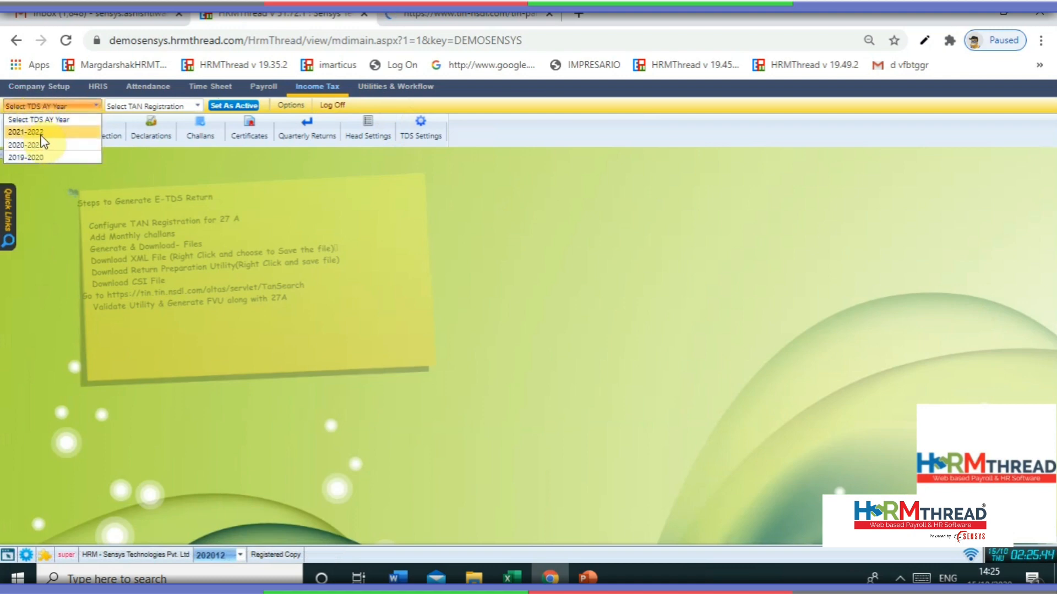
{"action": "left_click", "coordinate": [37, 132]}
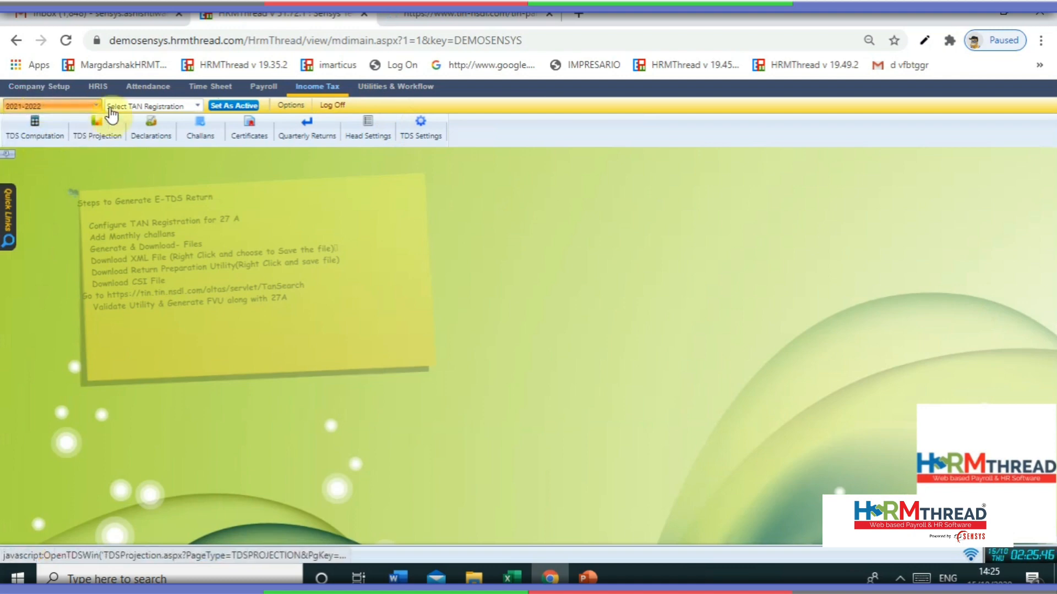
{"action": "left_click", "coordinate": [156, 106]}
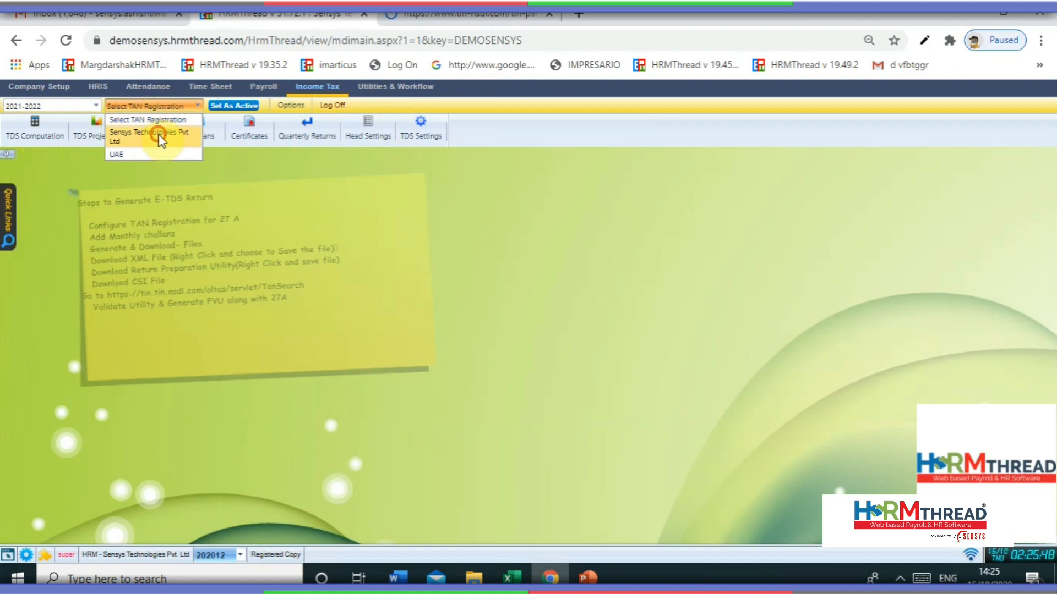
{"action": "left_click", "coordinate": [157, 133]}
{"action": "left_click", "coordinate": [224, 110]}
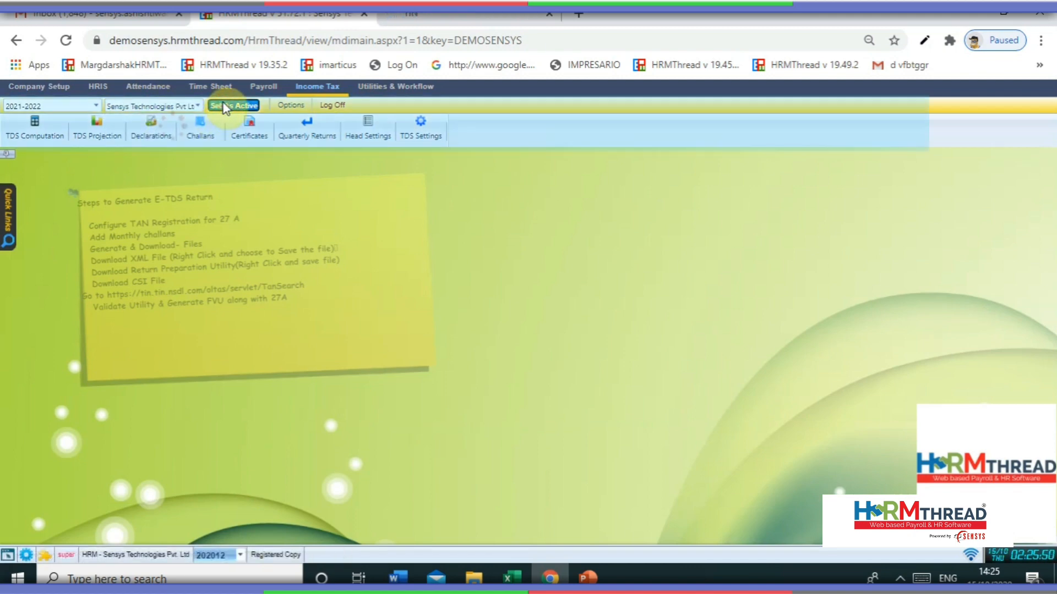
{"action": "left_click", "coordinate": [202, 130]}
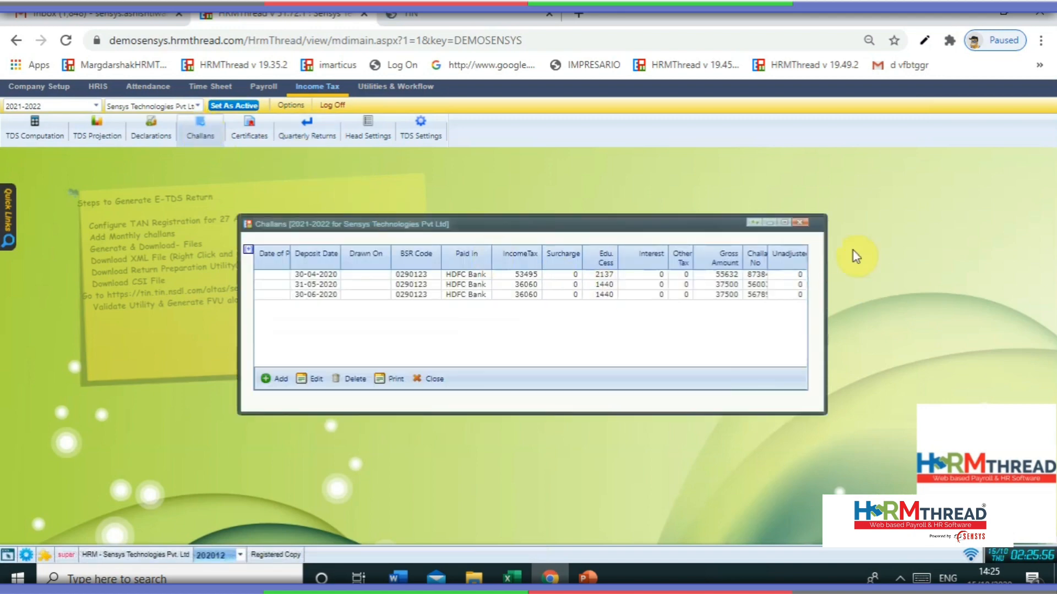
- Delete the 30-06-2020 challan, keeping April and May, and begin adding a new challan
{"action": "left_click", "coordinate": [784, 223]}
{"action": "left_click", "coordinate": [409, 185]}
{"action": "left_click", "coordinate": [401, 191]}
{"action": "left_click", "coordinate": [403, 202]}
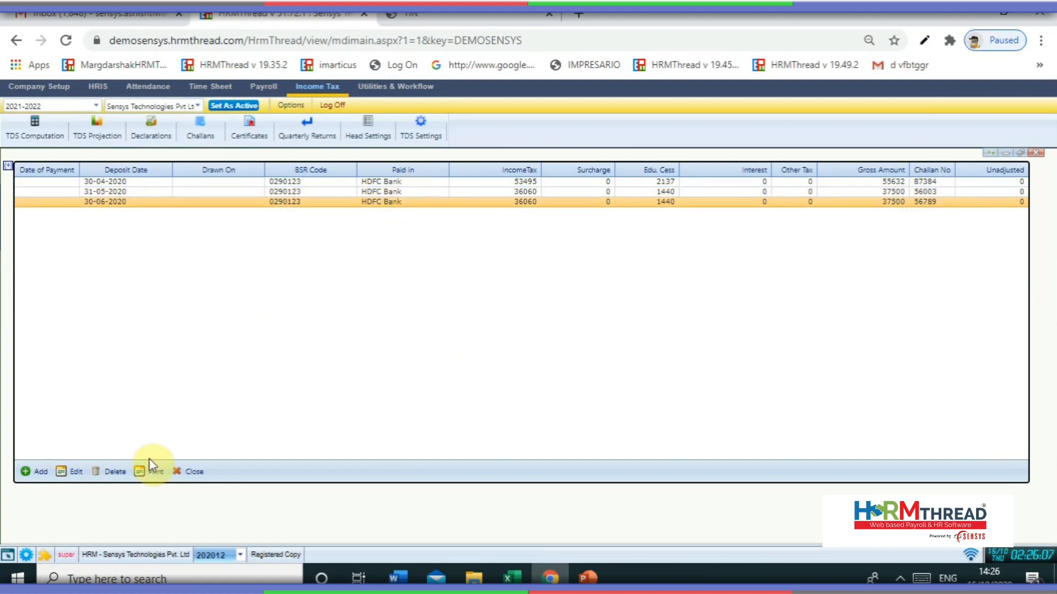
{"action": "left_click", "coordinate": [114, 472]}
{"action": "left_click", "coordinate": [601, 123]}
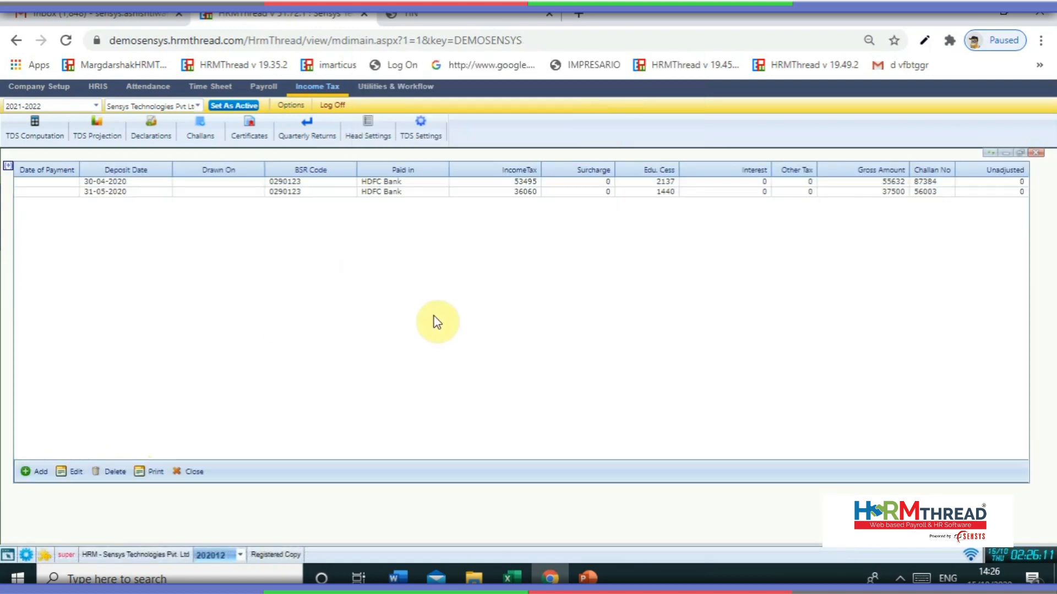
{"action": "left_click", "coordinate": [34, 472]}
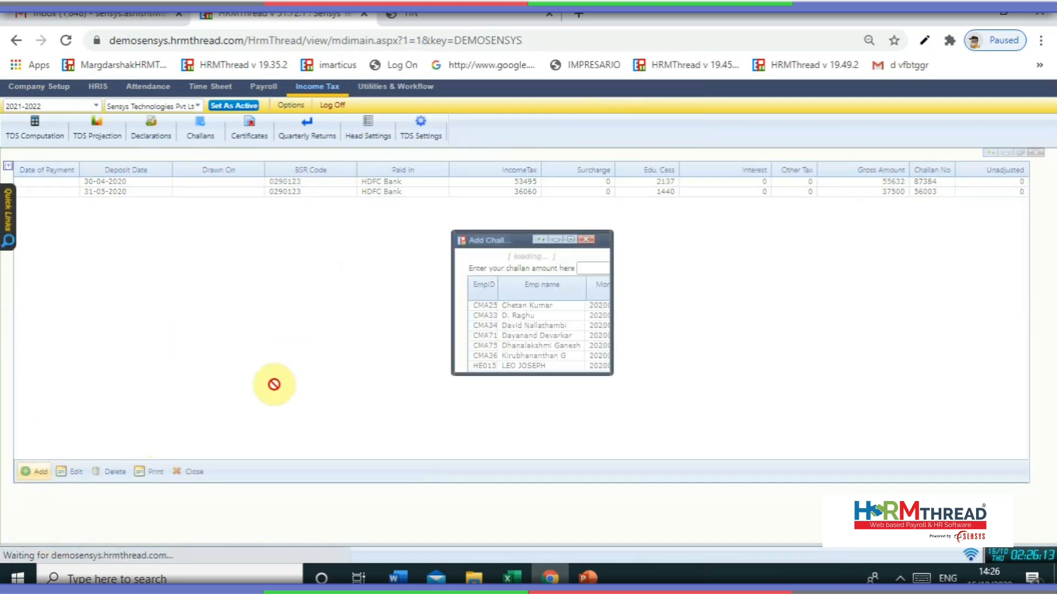
- Filter the new challan's employee salary list to the month of June
{"action": "left_click", "coordinate": [815, 159]}
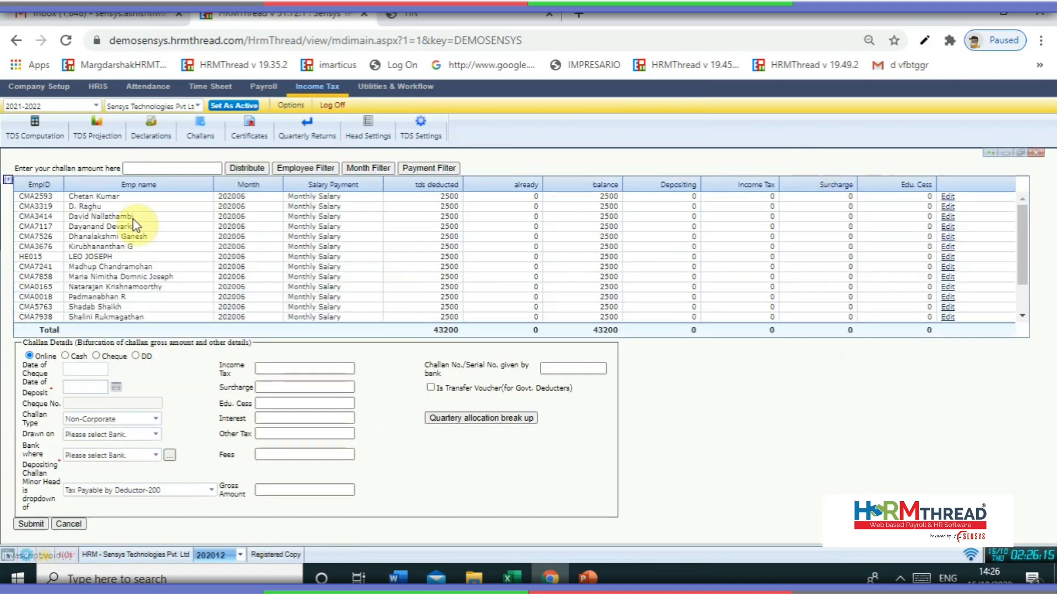
{"action": "scroll", "coordinate": [330, 248], "scroll_direction": "down", "scroll_amount": 2}
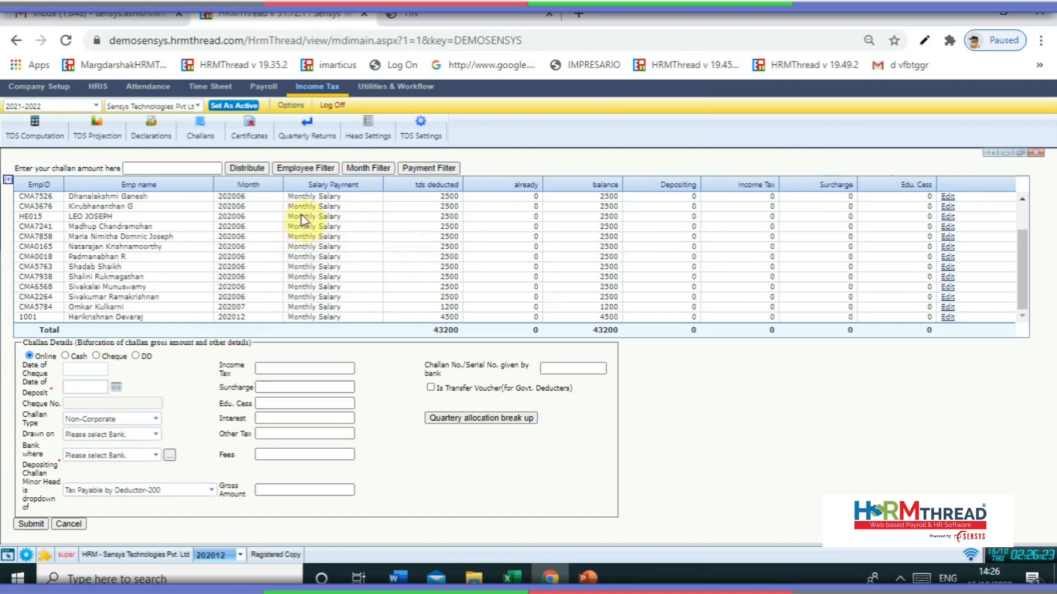
{"action": "left_click", "coordinate": [377, 168]}
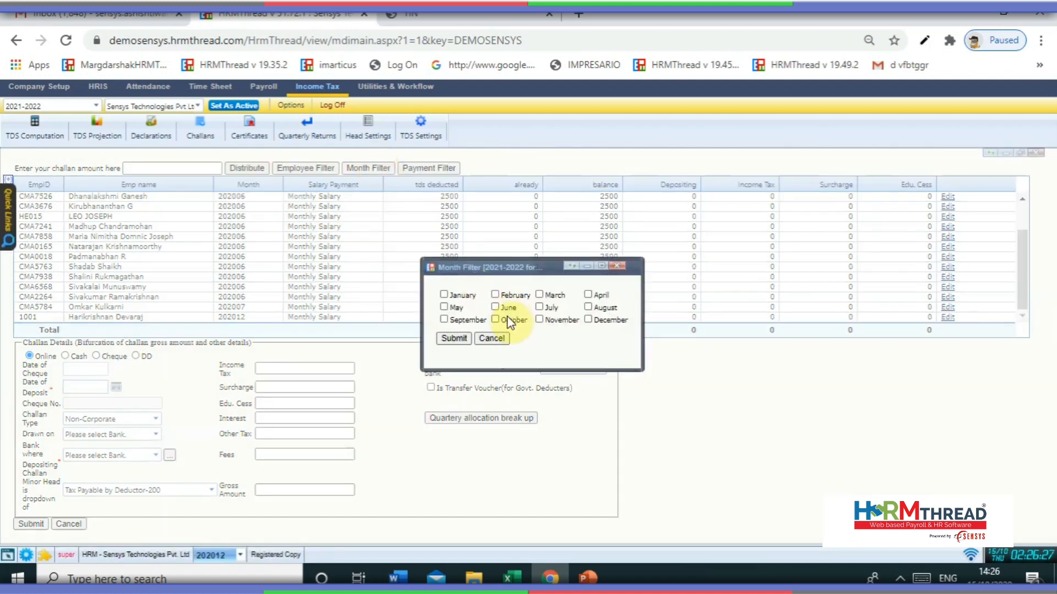
{"action": "left_click", "coordinate": [510, 308]}
{"action": "left_click", "coordinate": [457, 340]}
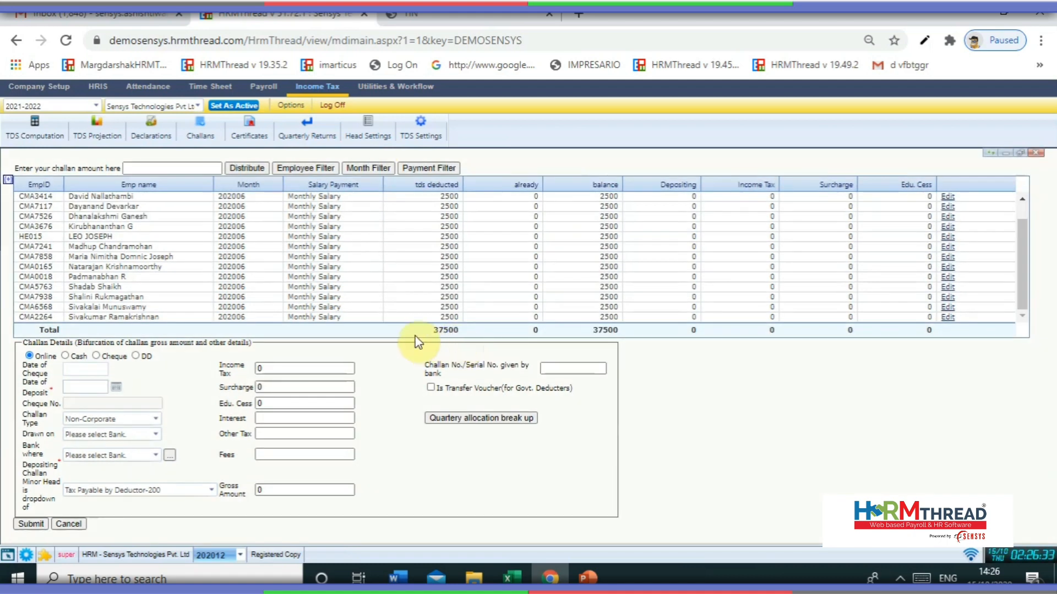
- Enter 37500 as the challan amount and distribute it: Income Tax 36060, Edu. Cess 1440
{"action": "double_click", "coordinate": [439, 328]}
{"action": "key", "text": "ctrl+c"}
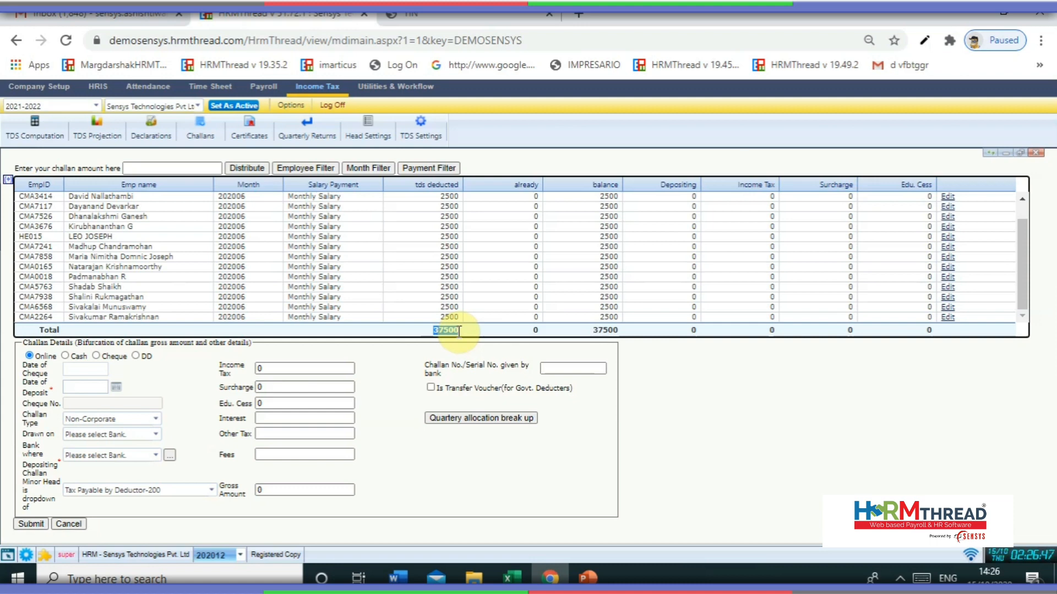
{"action": "left_click", "coordinate": [186, 168]}
{"action": "key", "text": "ctrl+v"}
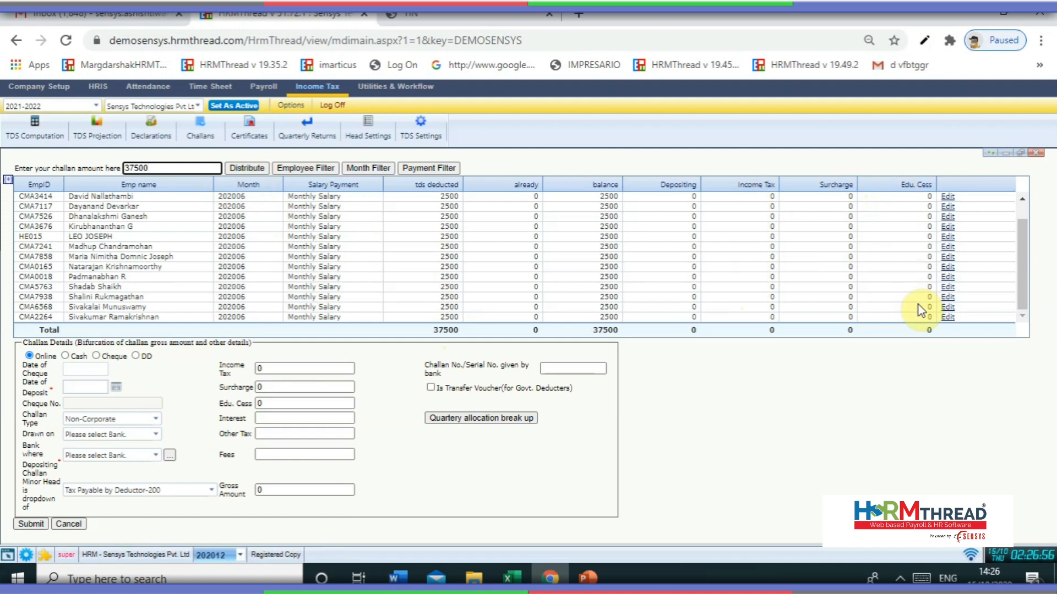
{"action": "left_click", "coordinate": [246, 168]}
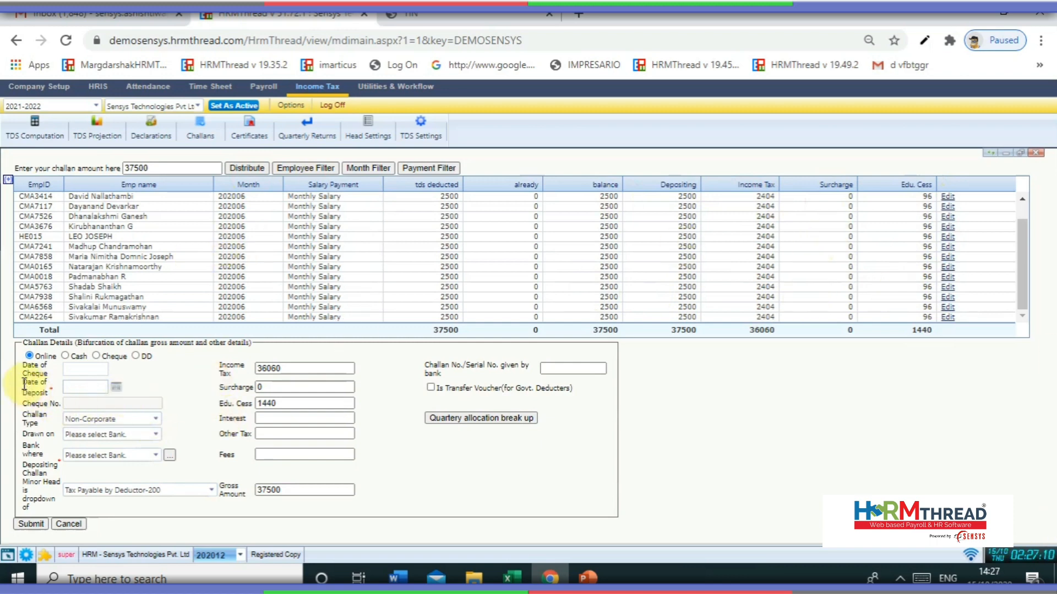
- Set the deposit date to 30-06-2020 and HDFC Bank as the depositing bank
{"action": "left_click_drag", "start_coordinate": [25, 383], "coordinate": [47, 383]}
{"action": "left_click", "coordinate": [116, 386]}
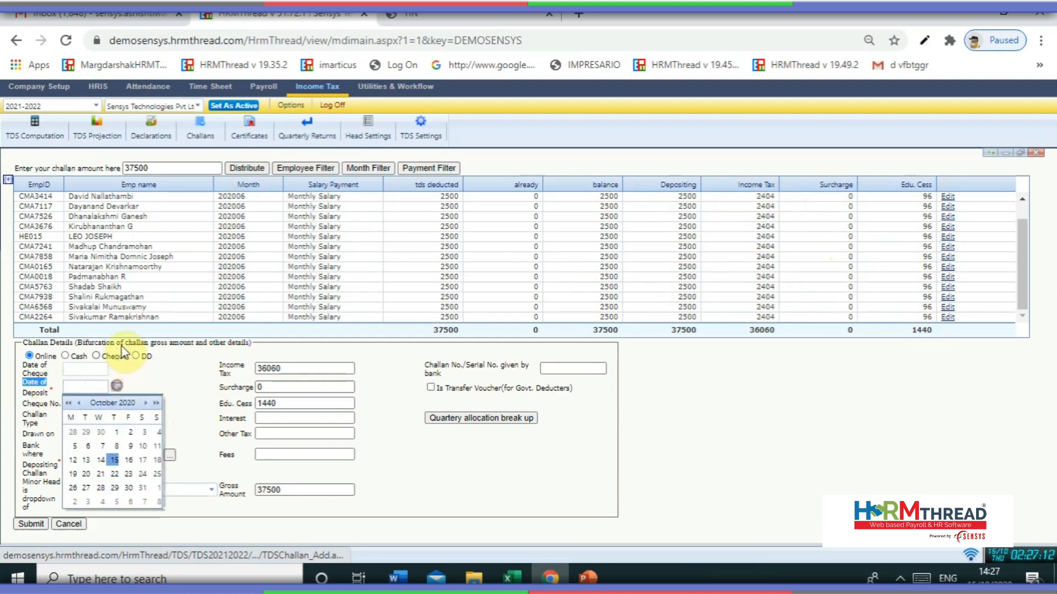
{"action": "left_click", "coordinate": [78, 403]}
{"action": "left_click", "coordinate": [79, 403]}
{"action": "left_click", "coordinate": [79, 404]}
{"action": "left_click", "coordinate": [79, 403]}
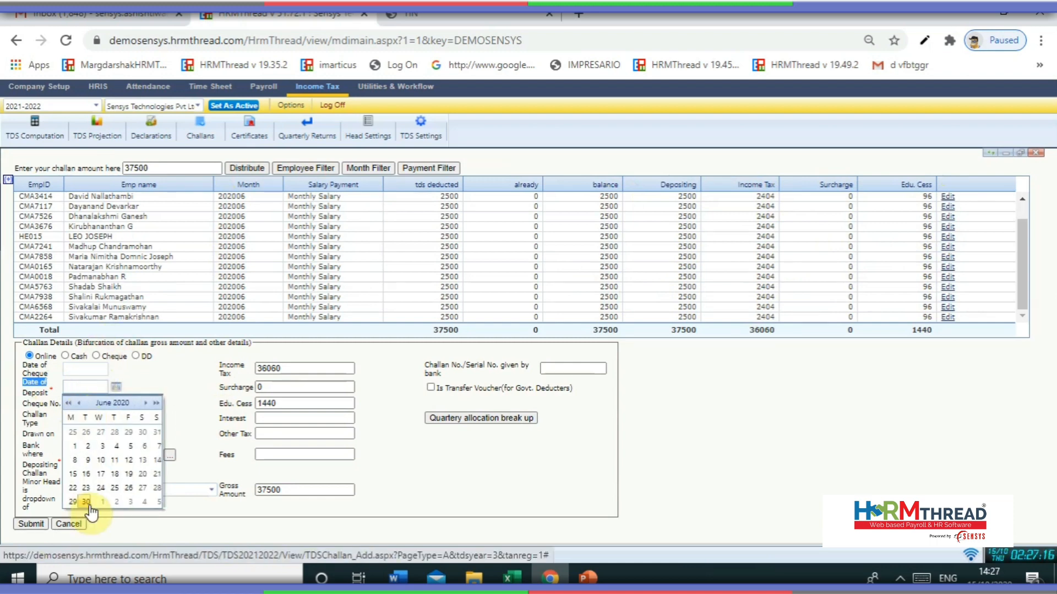
{"action": "left_click", "coordinate": [88, 503]}
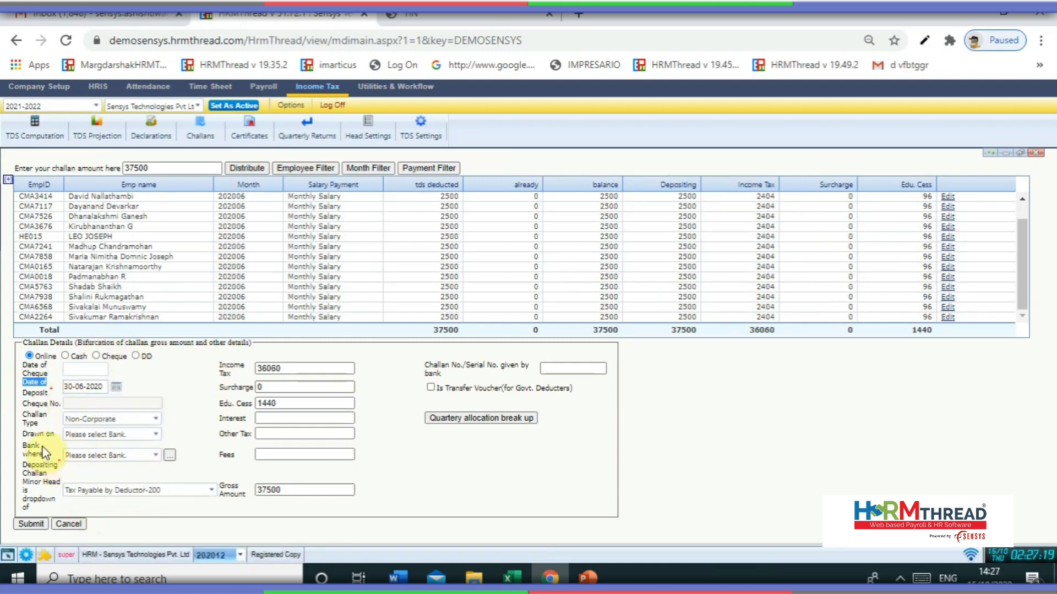
{"action": "left_click", "coordinate": [124, 455]}
{"action": "left_click", "coordinate": [111, 482]}
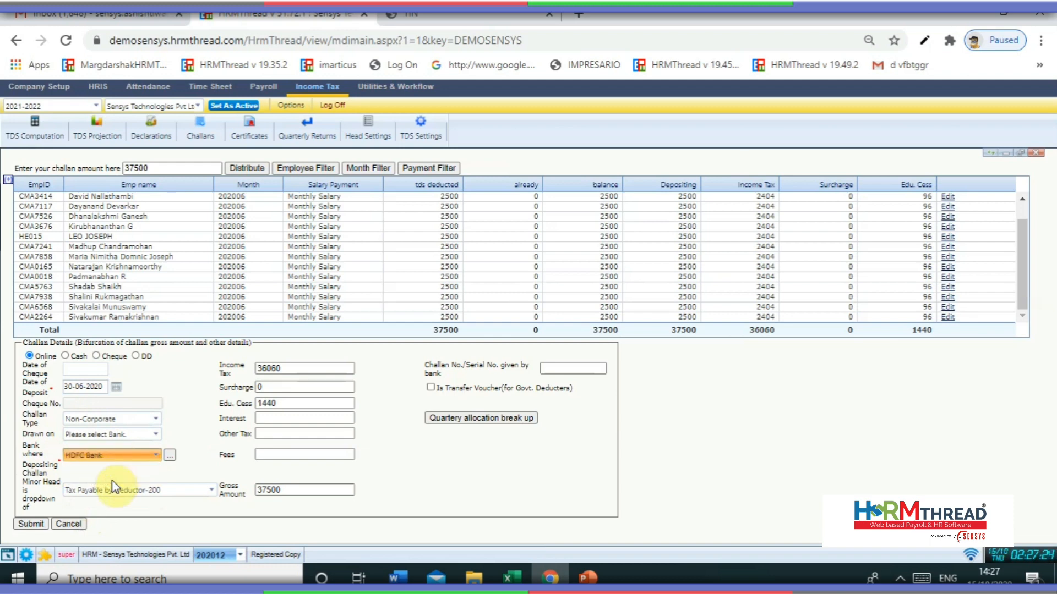
- Inspect the HDFC employer bank entry and close it without changes
{"action": "left_click", "coordinate": [169, 457]}
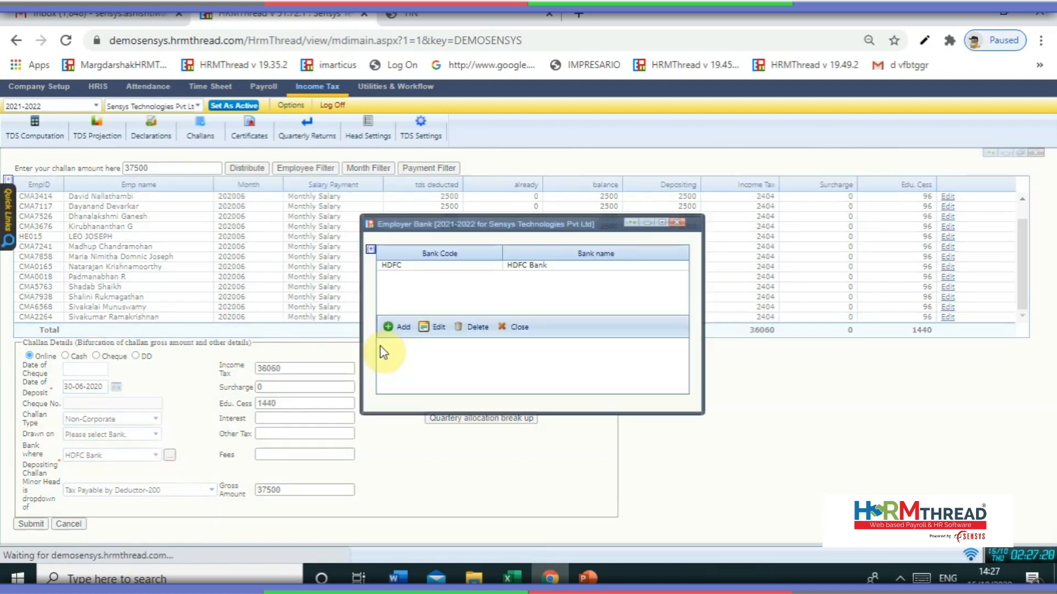
{"action": "left_click", "coordinate": [408, 265]}
{"action": "left_click", "coordinate": [435, 381]}
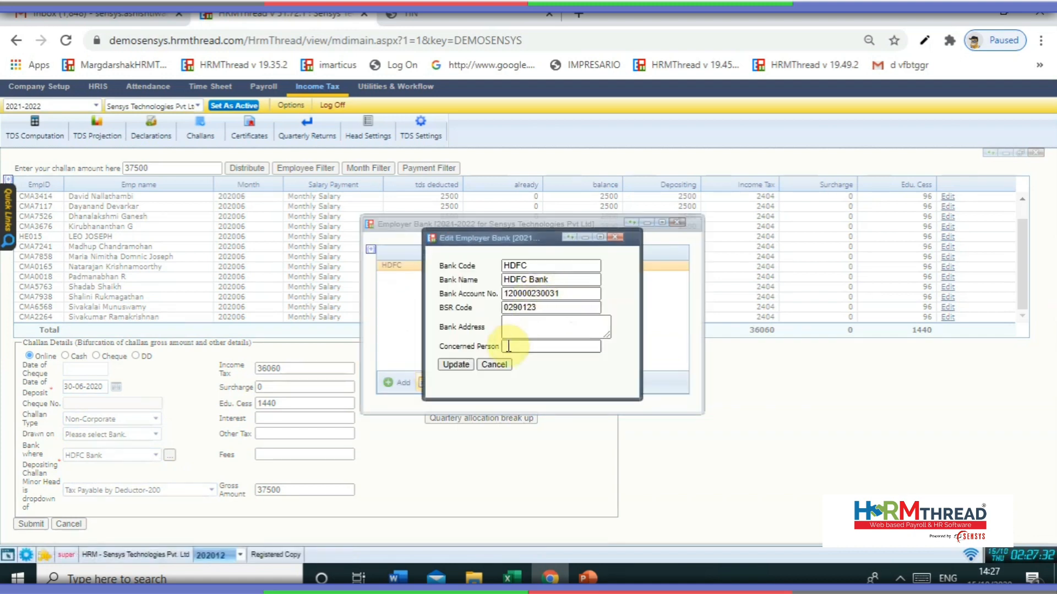
{"action": "left_click", "coordinate": [494, 365]}
{"action": "left_click", "coordinate": [523, 385]}
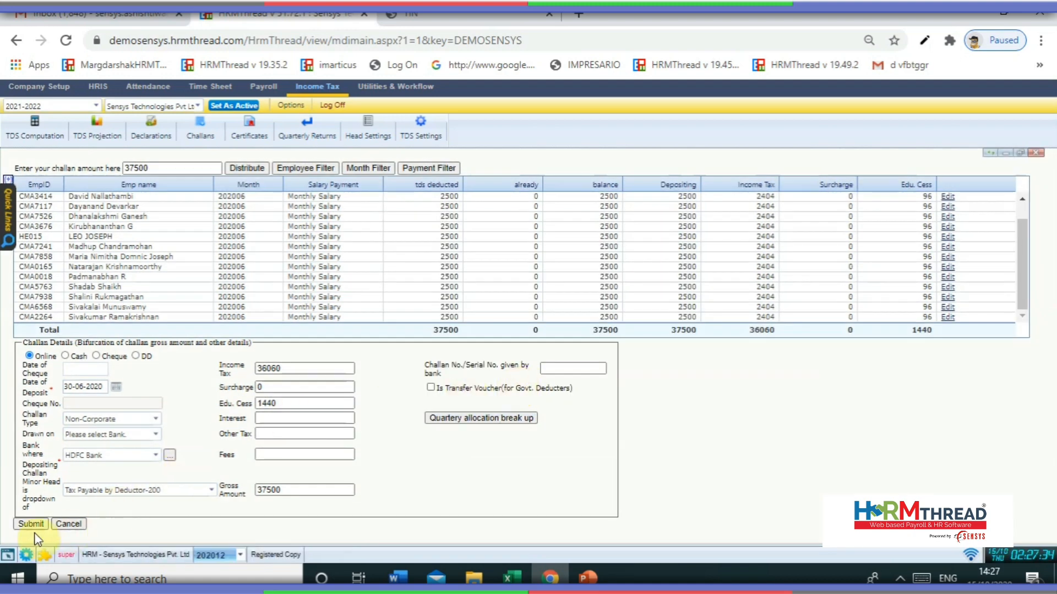
- Enter the bank's challan serial number and save the challan
{"action": "left_click", "coordinate": [583, 368]}
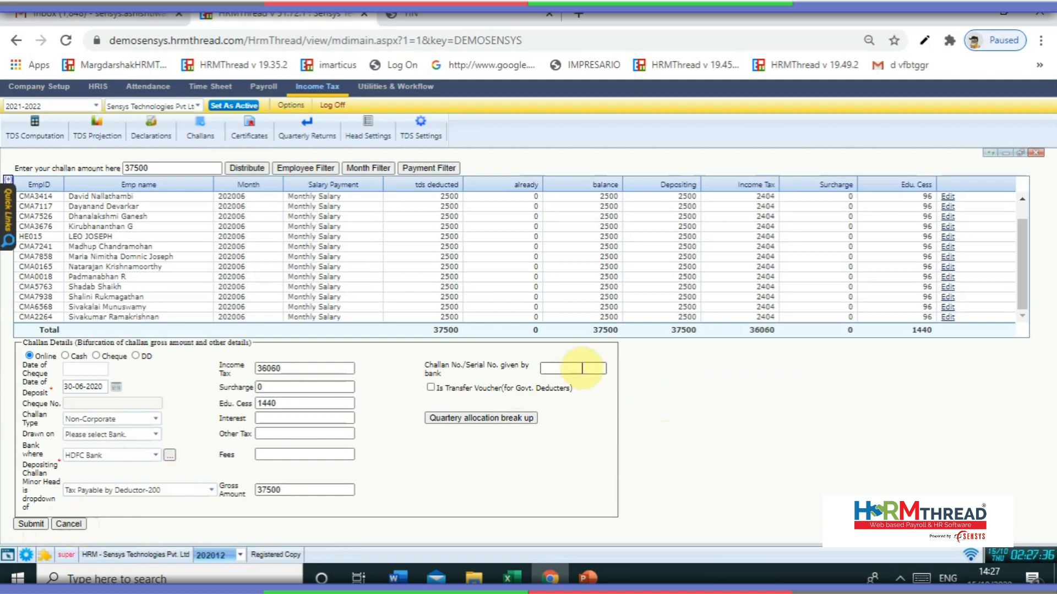
{"action": "left_click", "coordinate": [581, 367]}
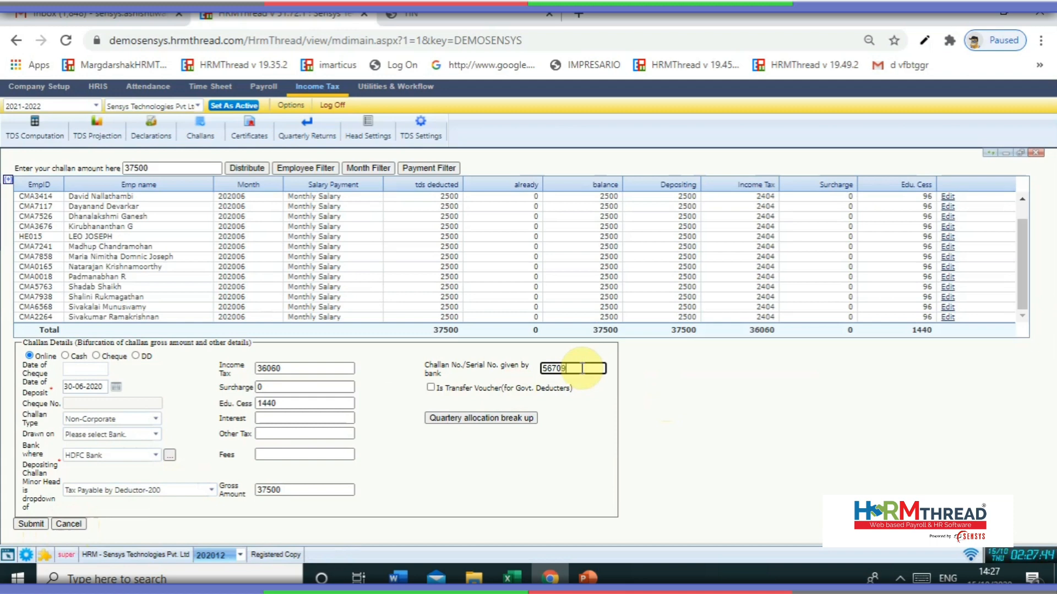
{"action": "left_click", "coordinate": [44, 525]}
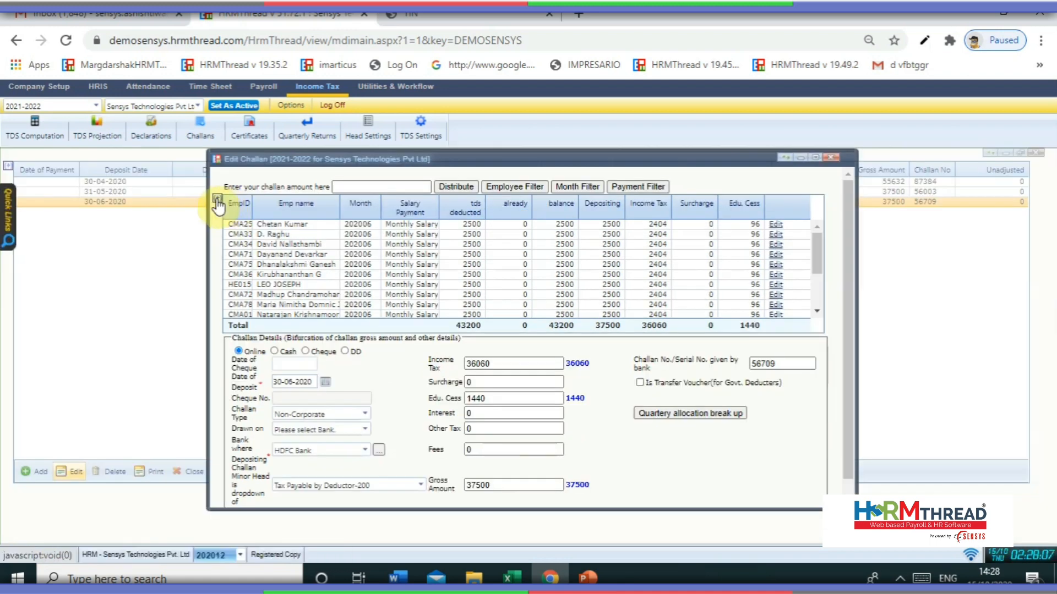
- Close the Edit Challan window and highlight the TAN registration step in the E-TDS note
{"action": "left_click", "coordinate": [217, 199]}
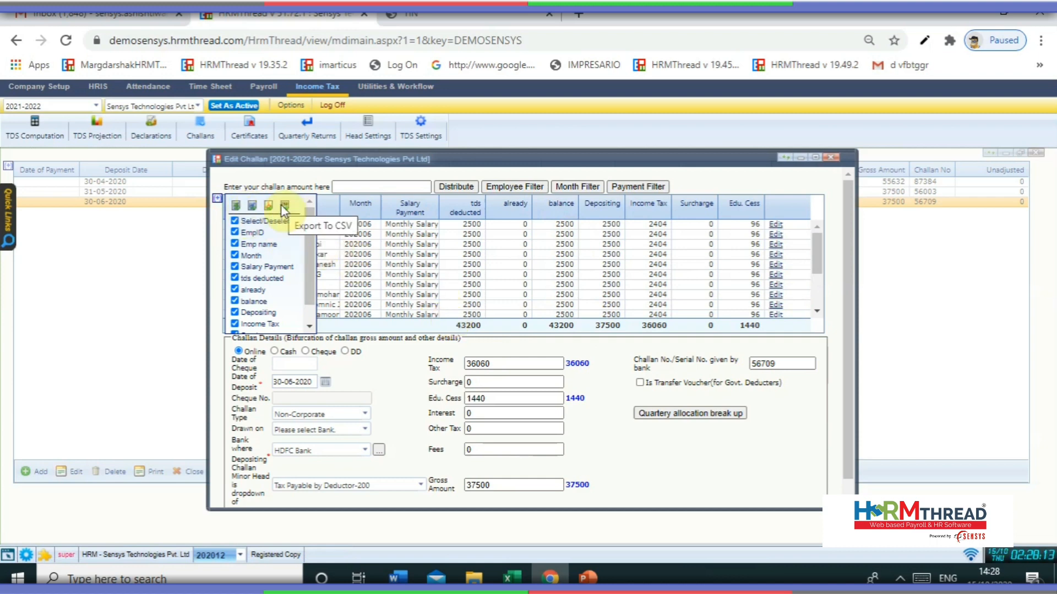
{"action": "left_click", "coordinate": [834, 160]}
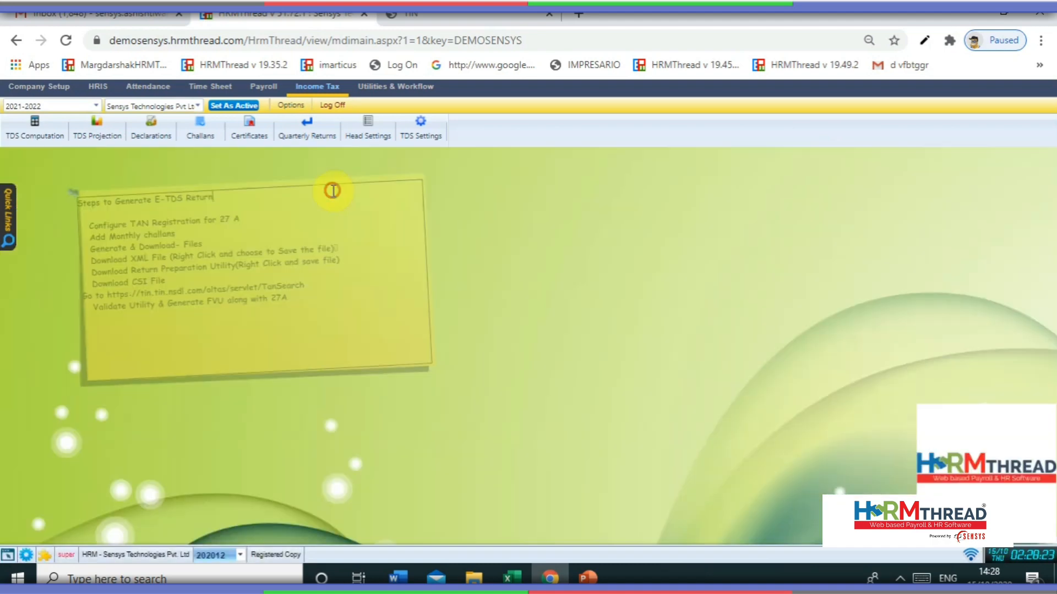
{"action": "left_click_drag", "start_coordinate": [330, 189], "coordinate": [306, 217]}
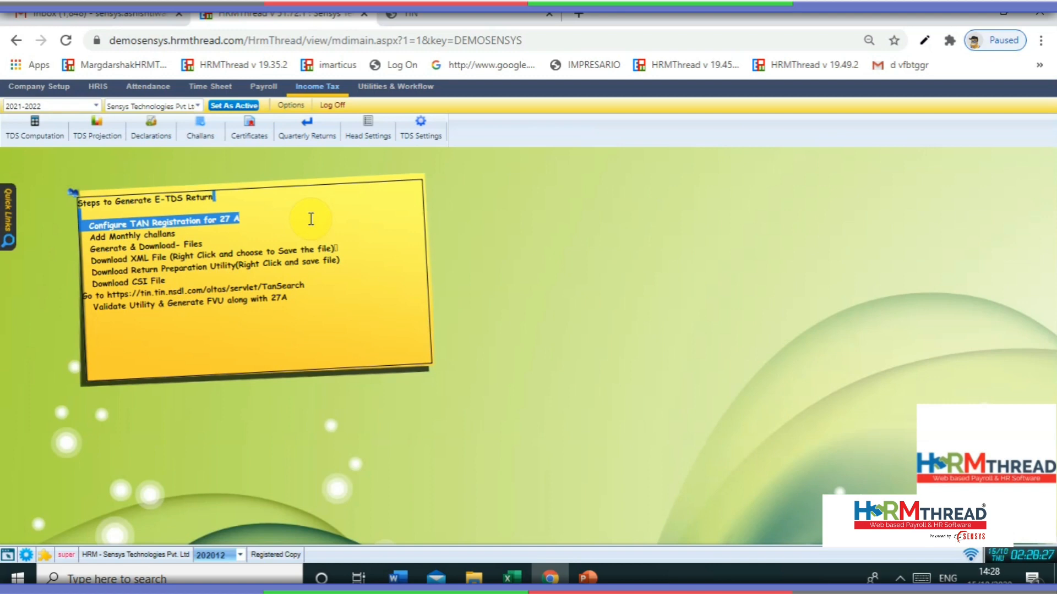
- Open Quarterly Returns full-size and scroll through the deductor and responsible-person details
{"action": "left_click", "coordinate": [463, 223]}
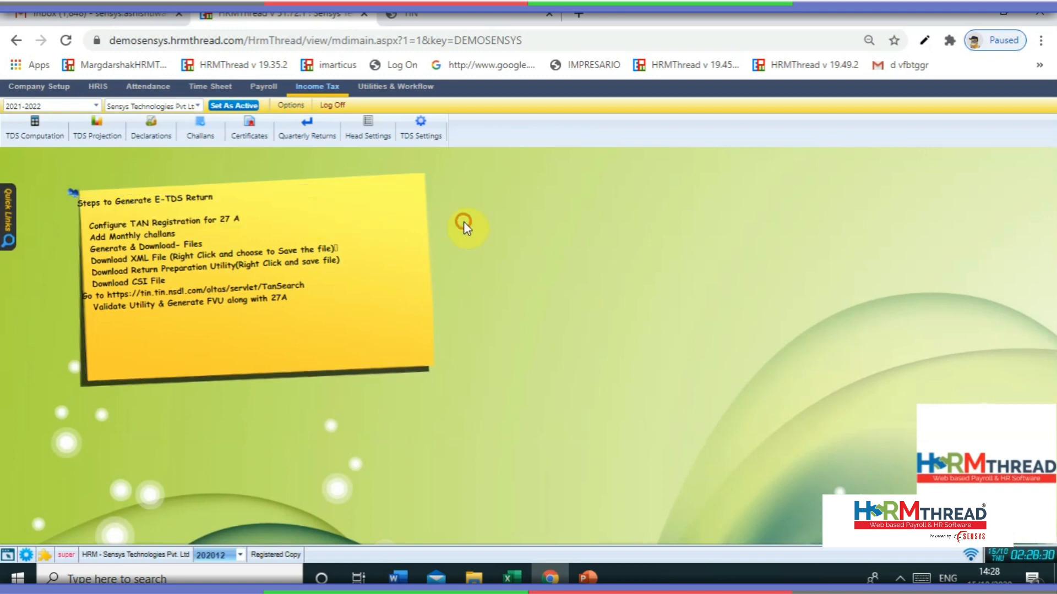
{"action": "left_click", "coordinate": [299, 136]}
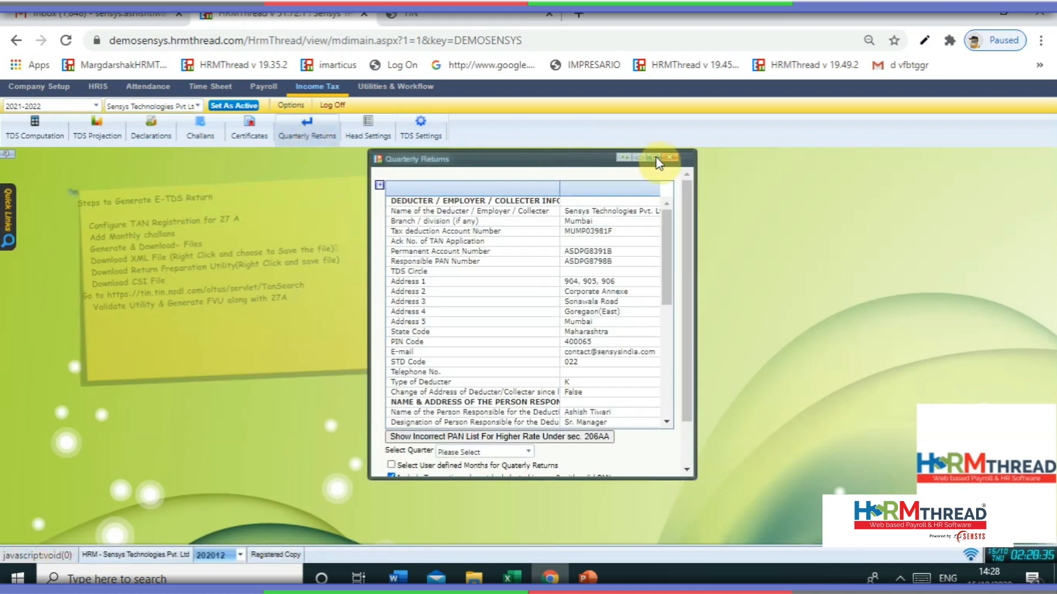
{"action": "left_click", "coordinate": [655, 157]}
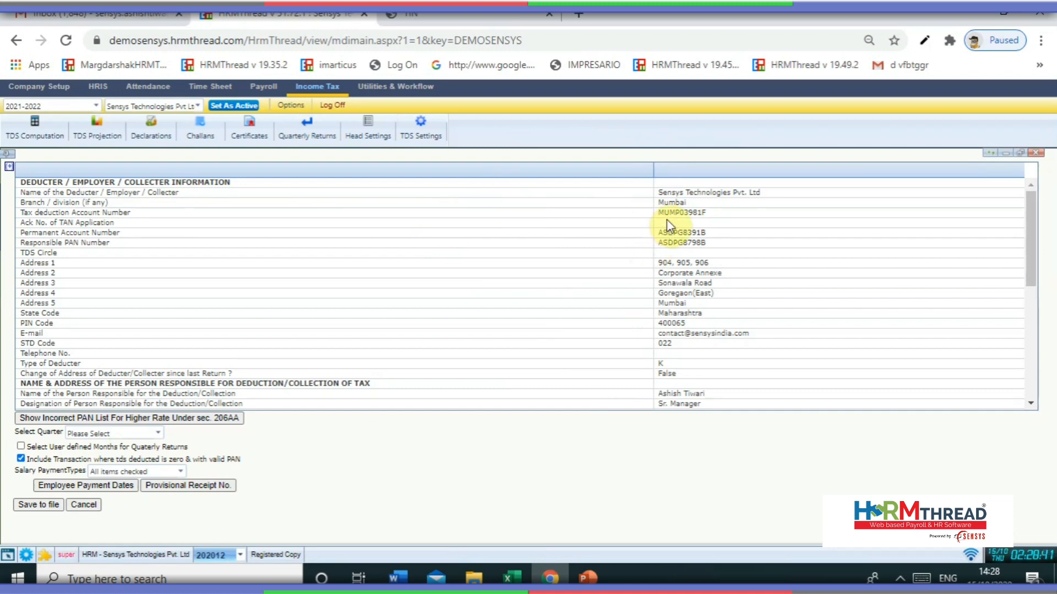
{"action": "scroll", "coordinate": [578, 388], "scroll_direction": "down", "scroll_amount": 5}
{"action": "scroll", "coordinate": [572, 253], "scroll_direction": "down", "scroll_amount": 2}
{"action": "scroll", "coordinate": [570, 315], "scroll_direction": "up", "scroll_amount": 3}
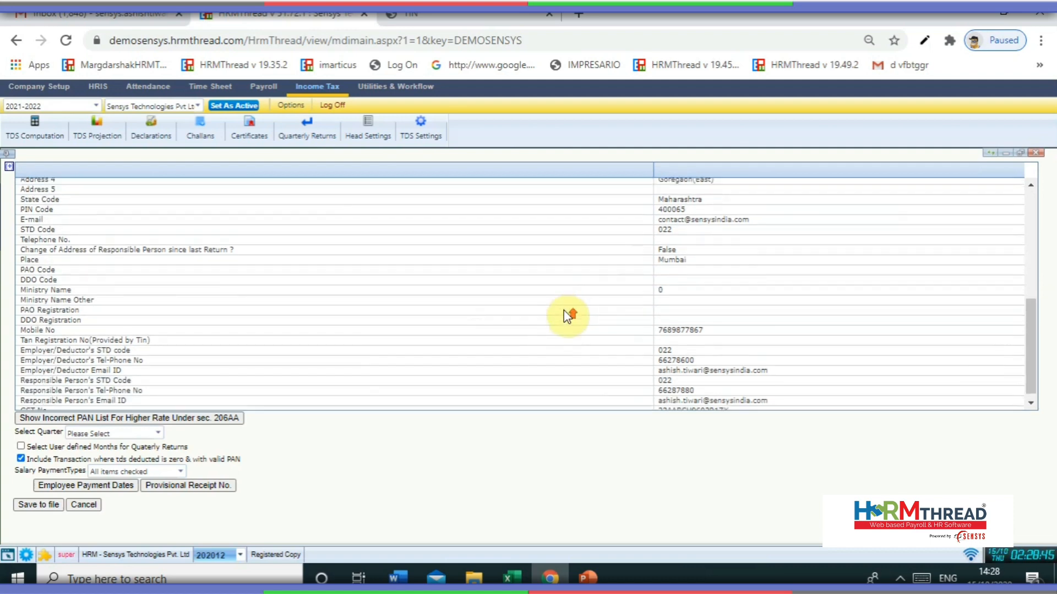
{"action": "scroll", "coordinate": [566, 314], "scroll_direction": "down", "scroll_amount": 3}
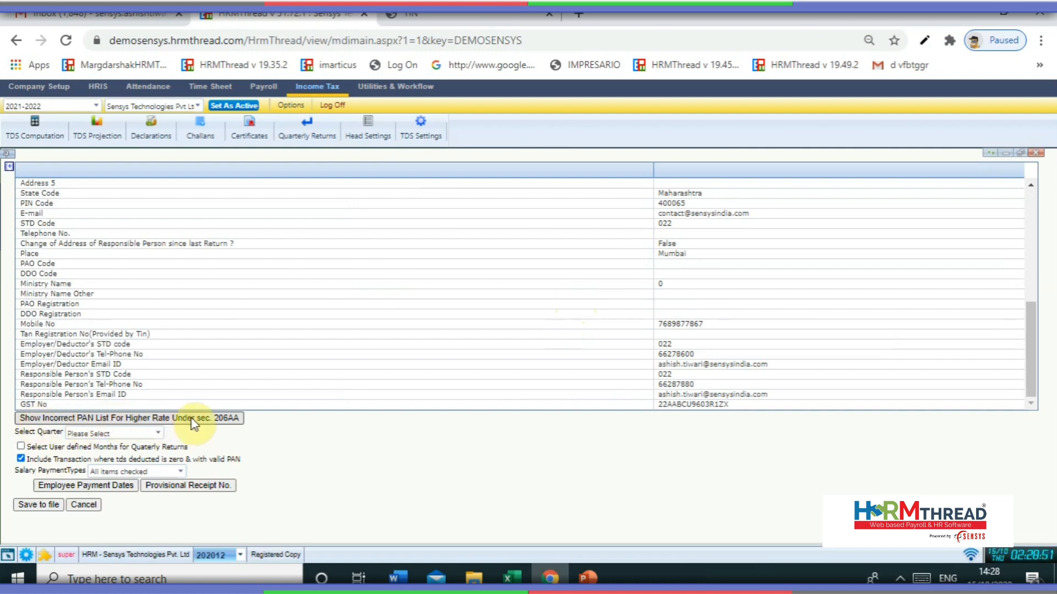
{"action": "left_click", "coordinate": [237, 417]}
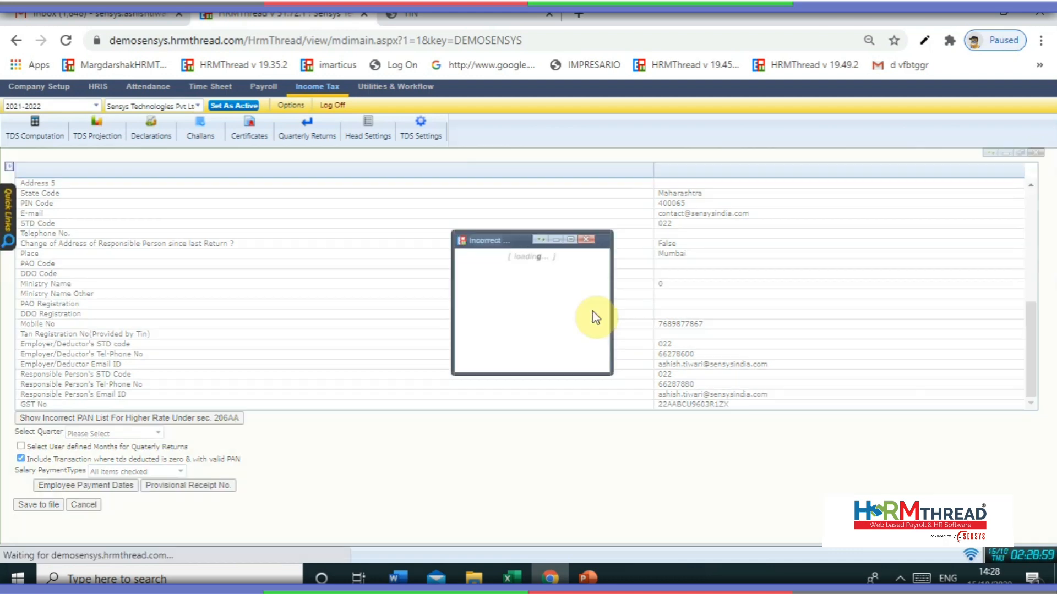
{"action": "scroll", "coordinate": [565, 346], "scroll_direction": "down", "scroll_amount": 5}
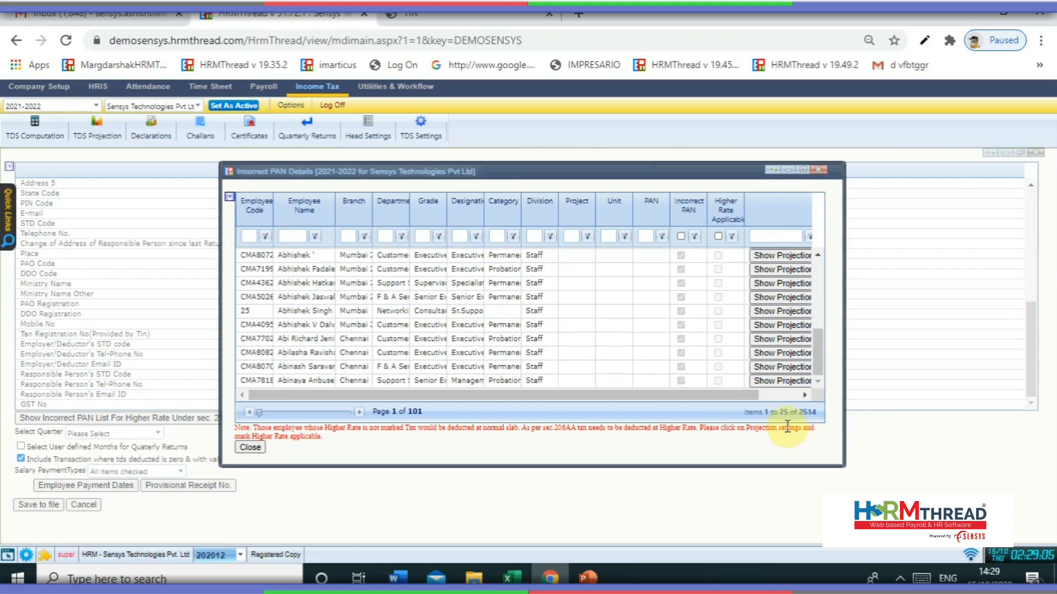
{"action": "scroll", "coordinate": [611, 347], "scroll_direction": "up", "scroll_amount": 5}
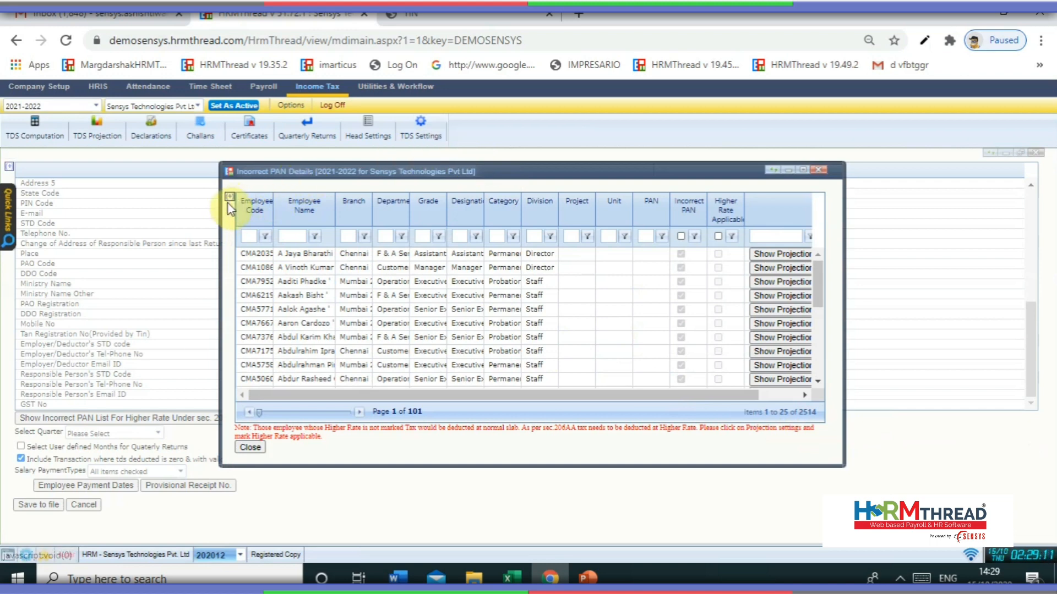
{"action": "left_click", "coordinate": [243, 452]}
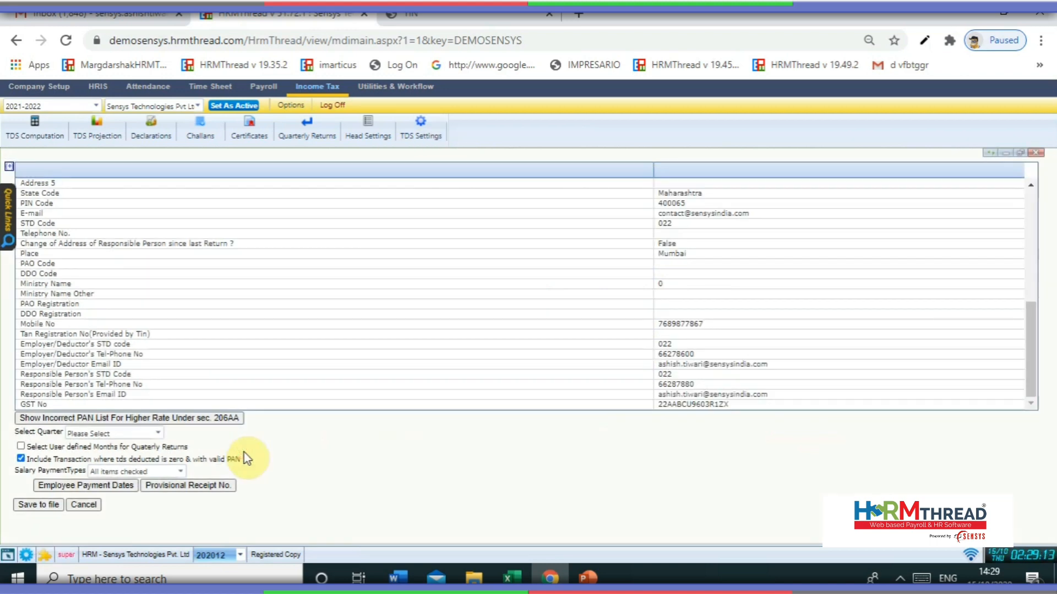
- Choose Quarter 1 (April-June) as the return quarter
{"action": "left_click", "coordinate": [84, 435]}
{"action": "left_click", "coordinate": [87, 458]}
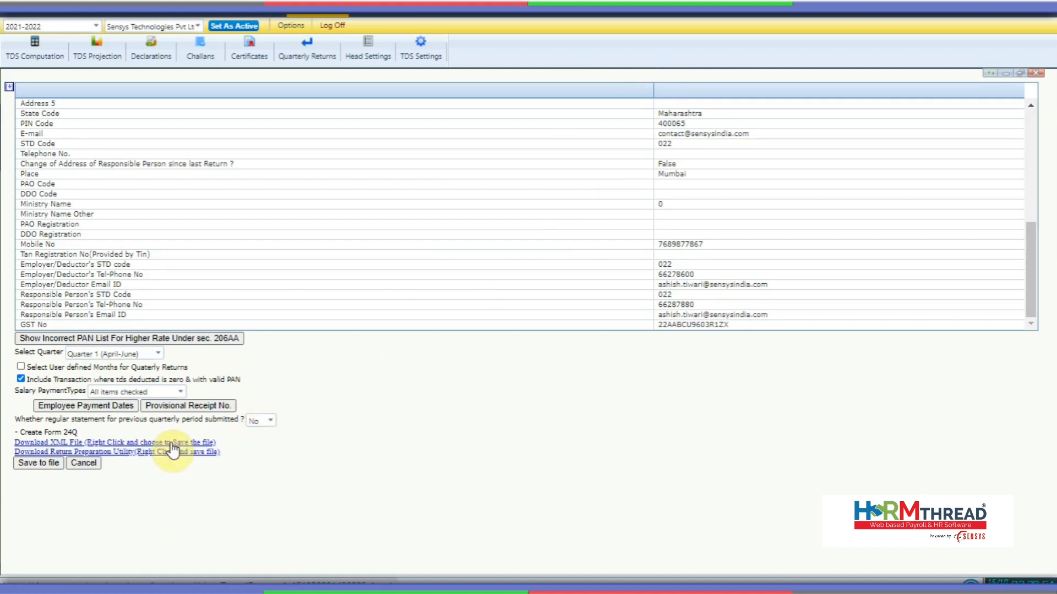
- Save the Quarter 1 Form 24Q XML file into the desktop ETDS Return folder
{"action": "right_click", "coordinate": [172, 445]}
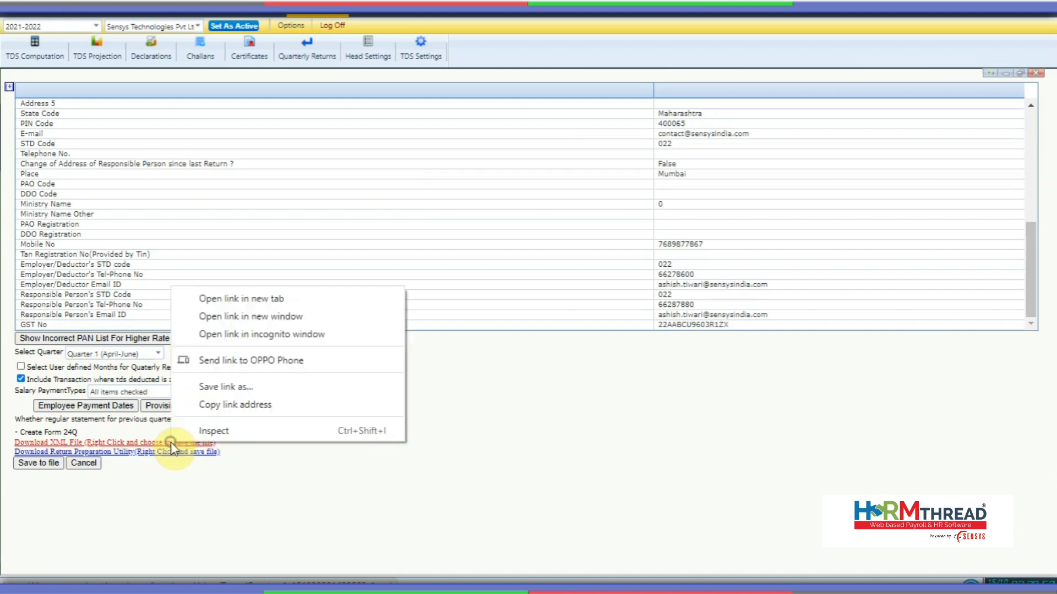
{"action": "left_click", "coordinate": [231, 389]}
{"action": "double_click", "coordinate": [216, 159]}
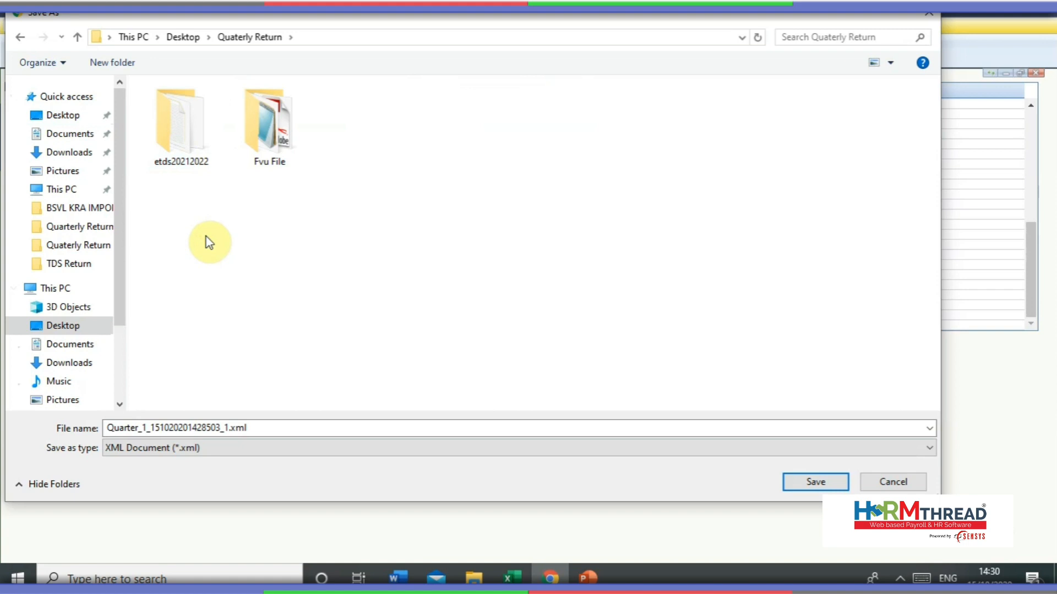
{"action": "left_click", "coordinate": [77, 119]}
{"action": "double_click", "coordinate": [165, 124]}
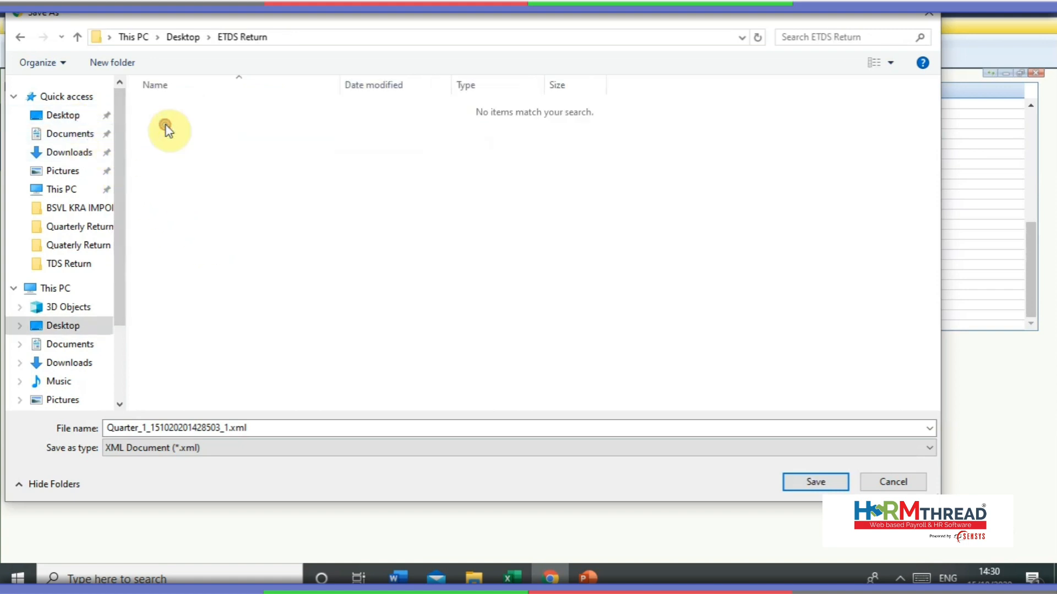
{"action": "left_click", "coordinate": [806, 480]}
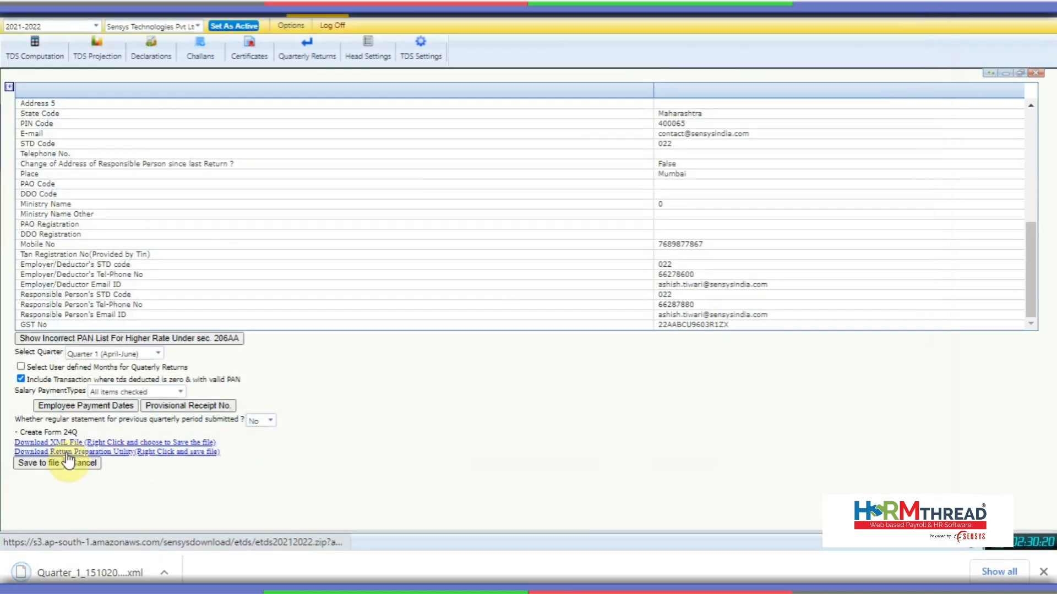
- Save the etds20212022.zip Return Preparation Utility into ETDS Return as well
{"action": "right_click", "coordinate": [127, 452]}
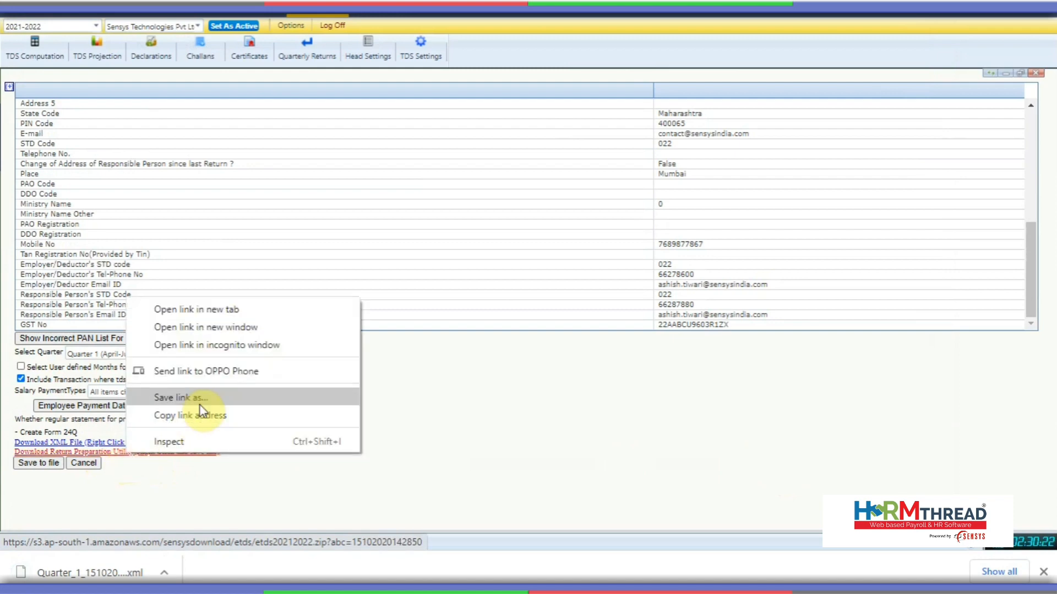
{"action": "left_click", "coordinate": [201, 406]}
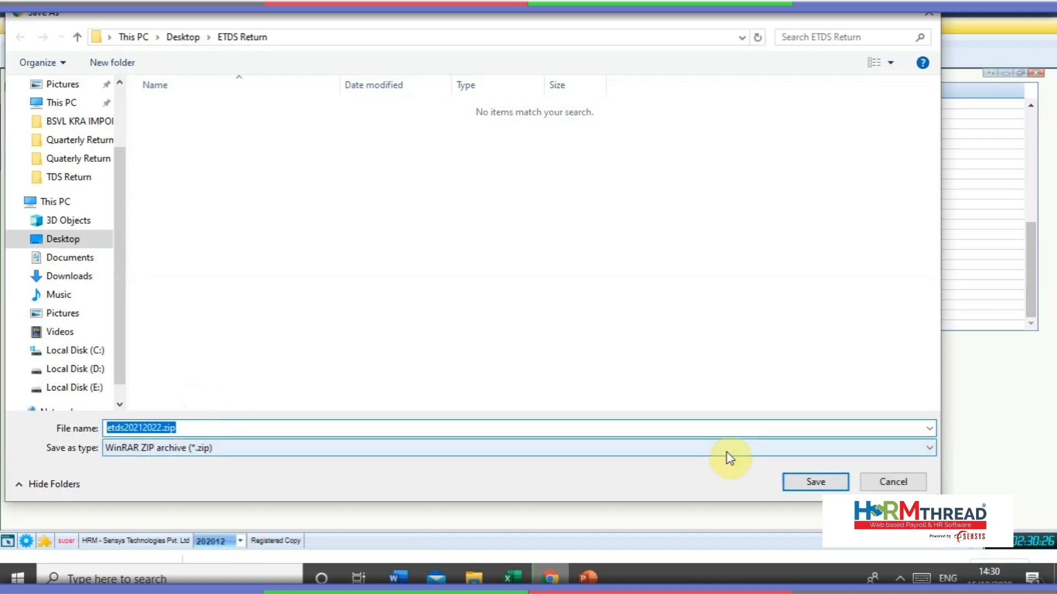
{"action": "left_click", "coordinate": [816, 482]}
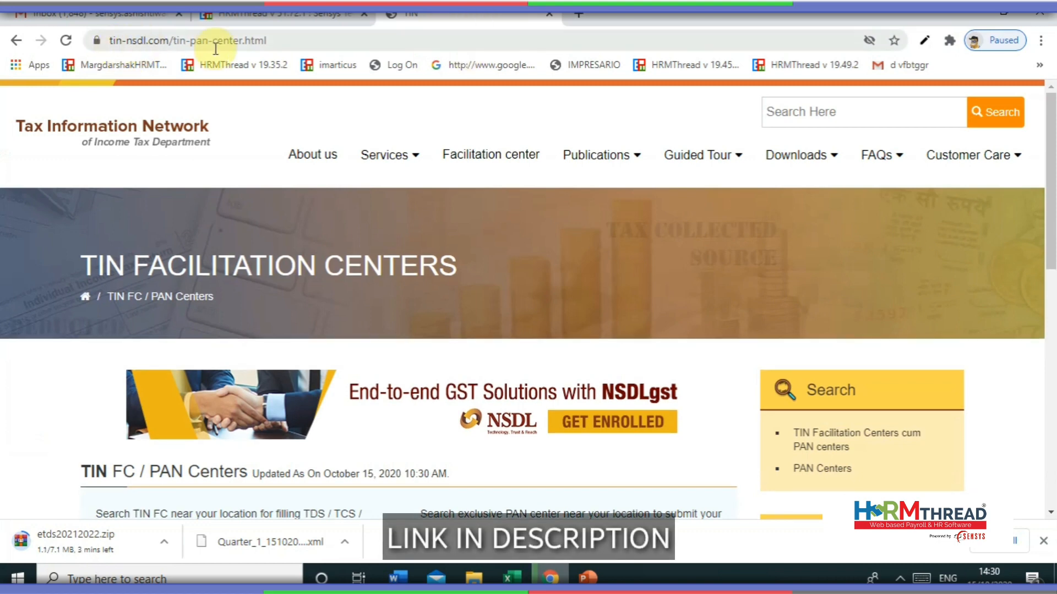
- Open TIN-NSDL's TAN-based OLTAS Challan Status Query and enter the deductor's TAN
{"action": "left_click_drag", "start_coordinate": [170, 39], "coordinate": [109, 40]}
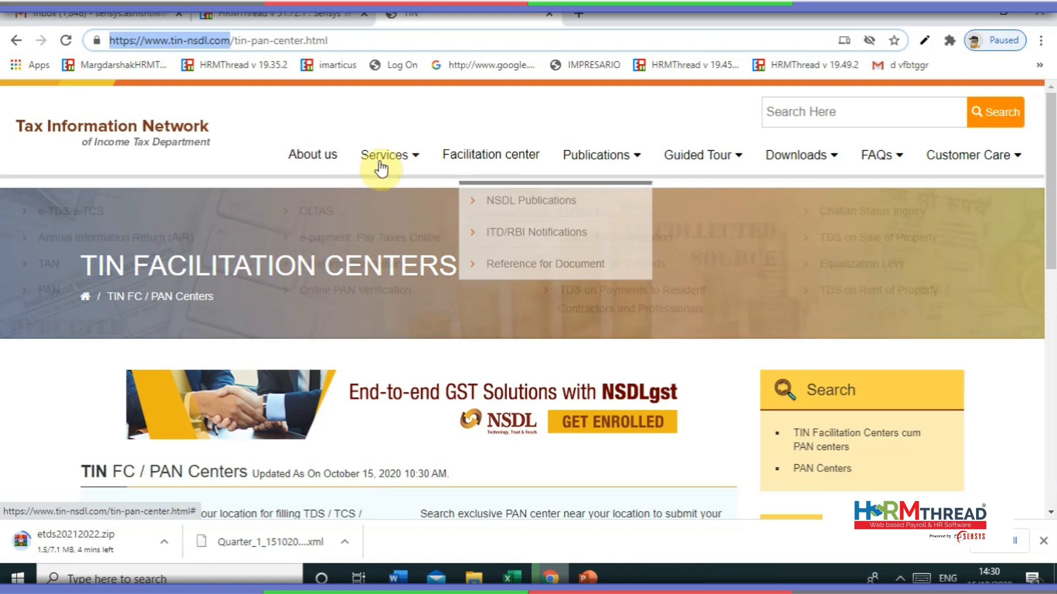
{"action": "mouse_move", "coordinate": [383, 165]}
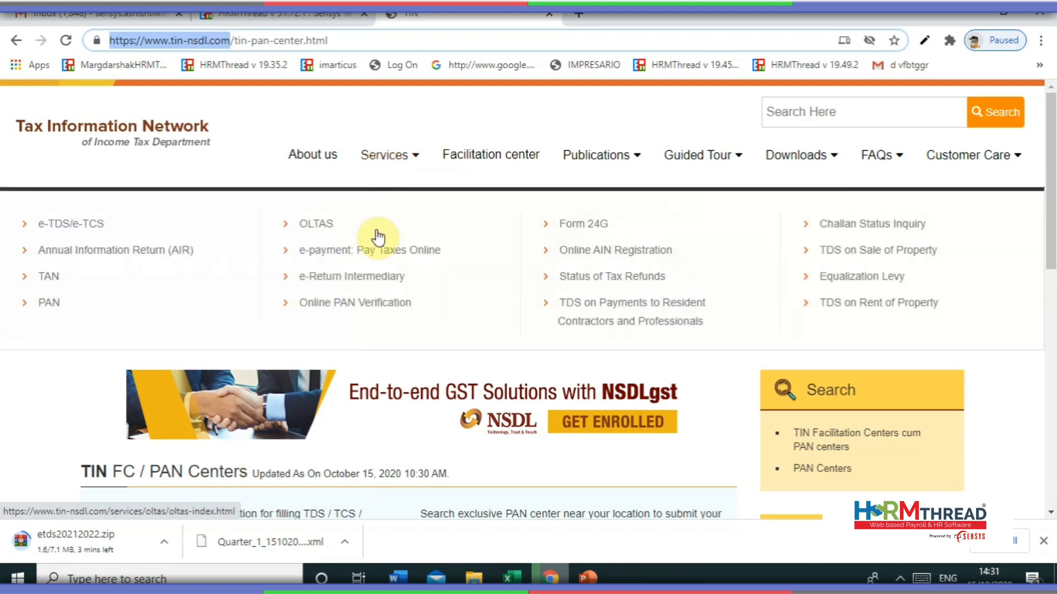
{"action": "left_click", "coordinate": [848, 226]}
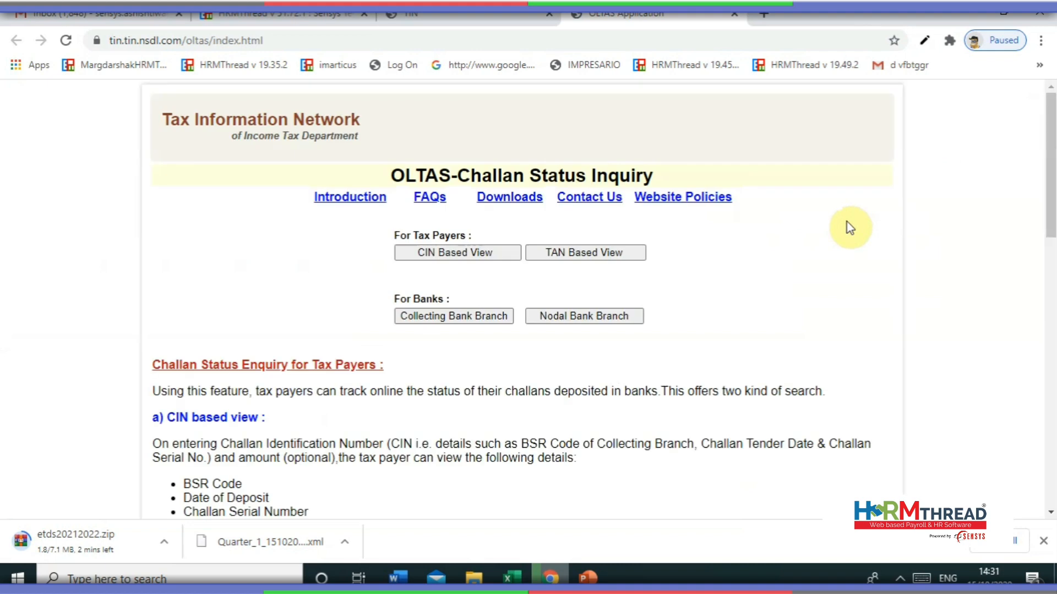
{"action": "left_click", "coordinate": [621, 253]}
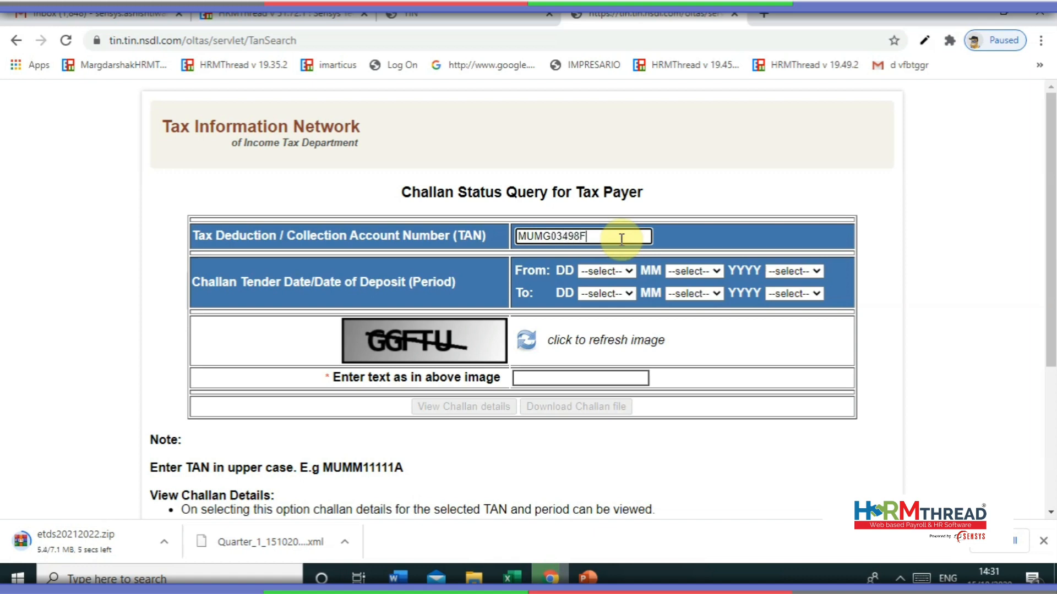
- Set the challan query start date to 01 APR 2020
{"action": "left_click", "coordinate": [617, 270]}
{"action": "left_click", "coordinate": [605, 295]}
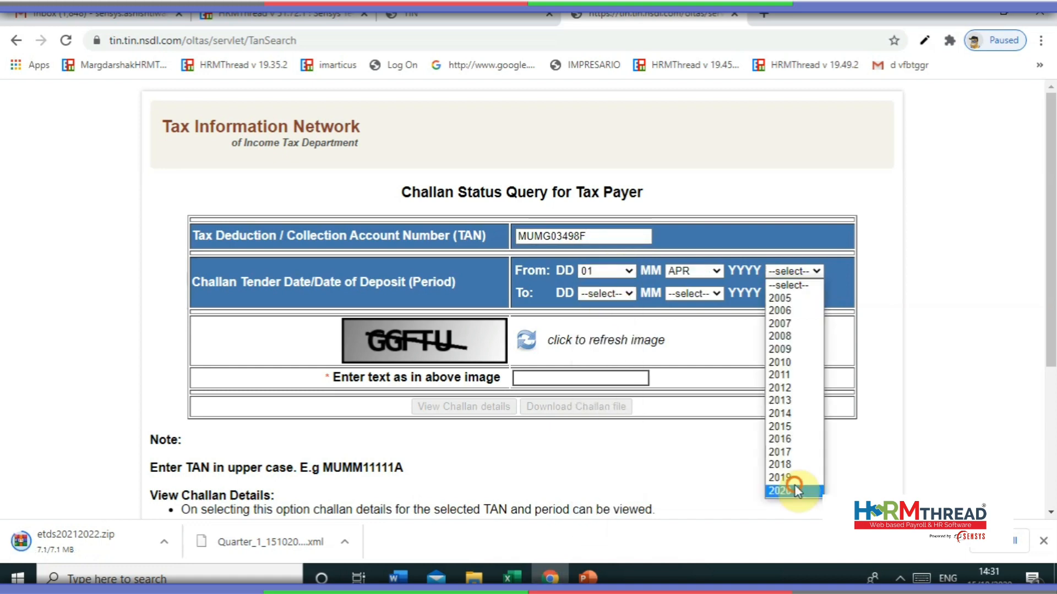
{"action": "left_click", "coordinate": [794, 492]}
{"action": "left_click", "coordinate": [622, 294]}
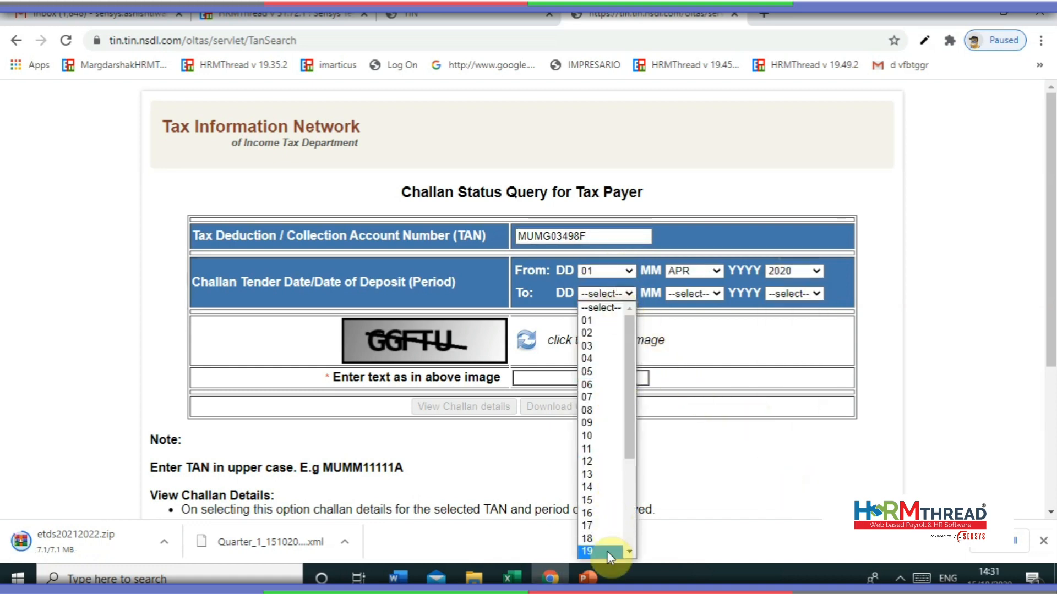
- Set the query end date to 30 JUN 2020 and enter the image verification text
{"action": "scroll", "coordinate": [607, 551], "scroll_direction": "down", "scroll_amount": 3}
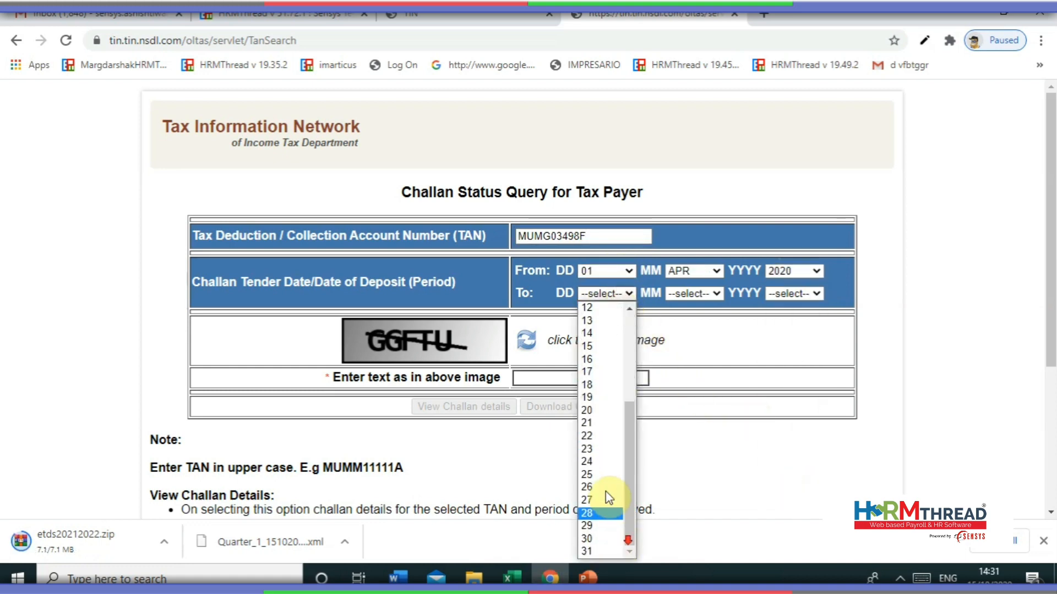
{"action": "left_click", "coordinate": [610, 539]}
{"action": "left_click", "coordinate": [692, 294]}
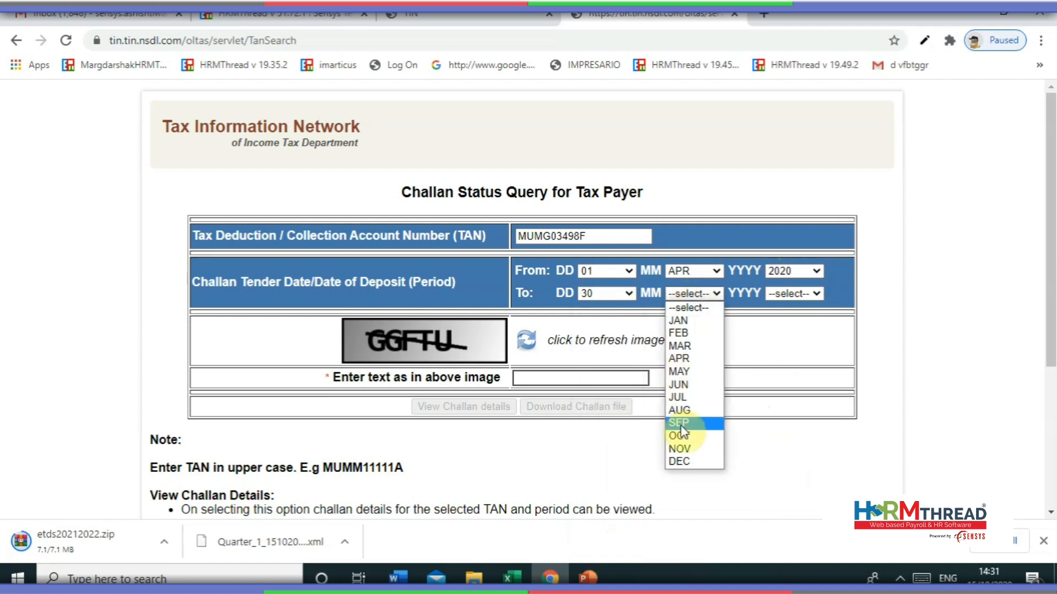
{"action": "left_click", "coordinate": [686, 386]}
{"action": "left_click", "coordinate": [787, 300]}
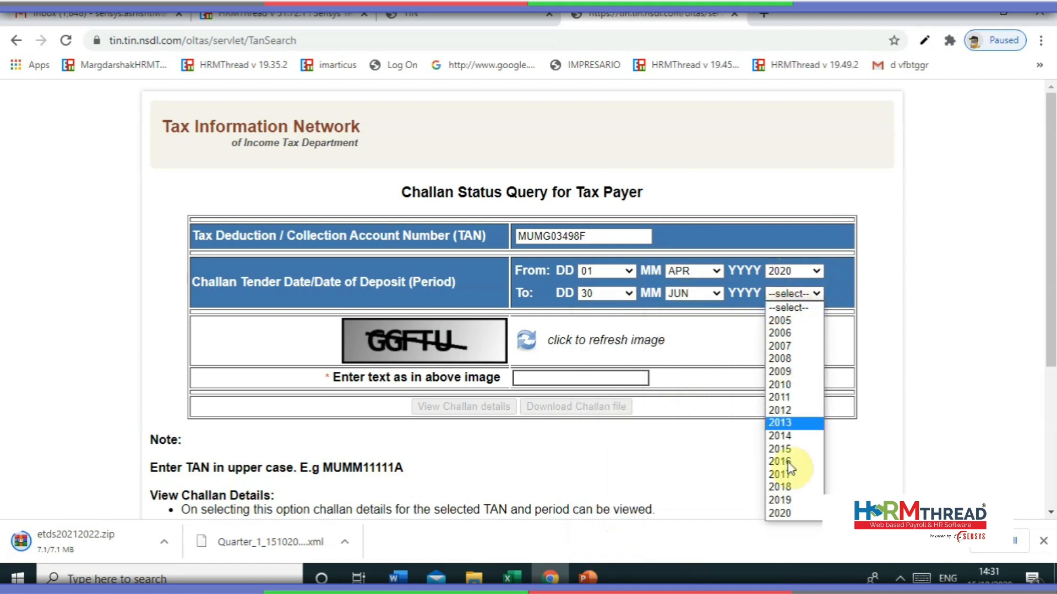
{"action": "left_click", "coordinate": [787, 502]}
{"action": "left_click", "coordinate": [601, 379]}
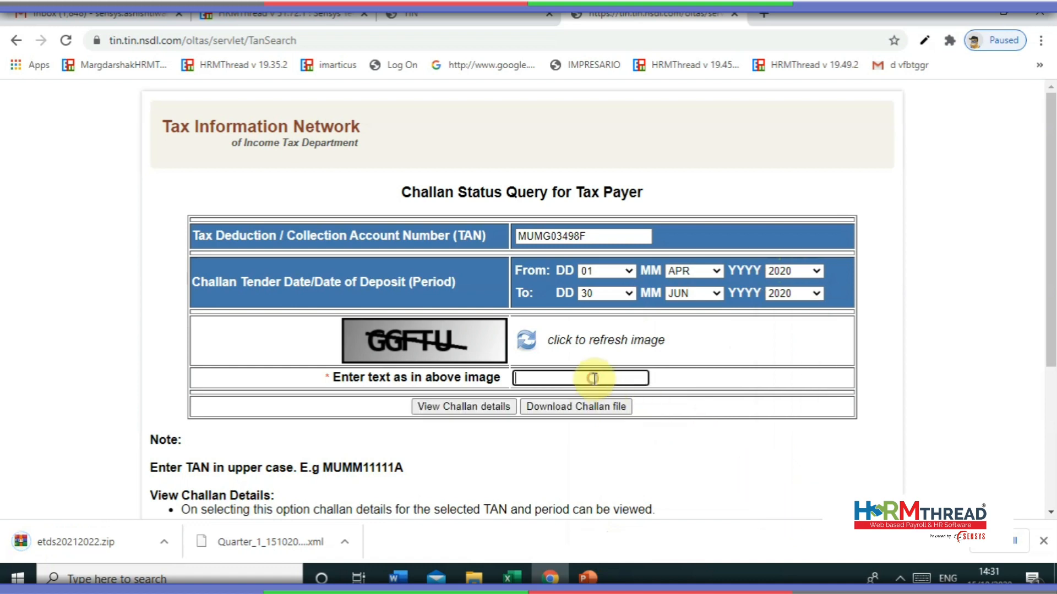
{"action": "type", "text": "GGFTY"}
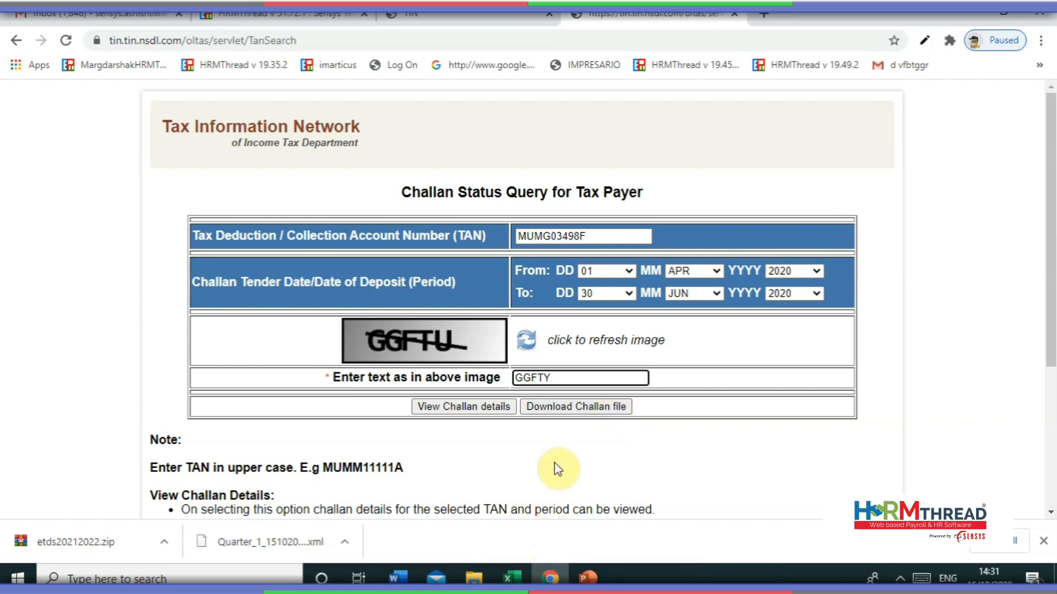
- Extract etds20212022.zip into an etds20212022 folder within ETDS Return
{"action": "left_click", "coordinate": [967, 8]}
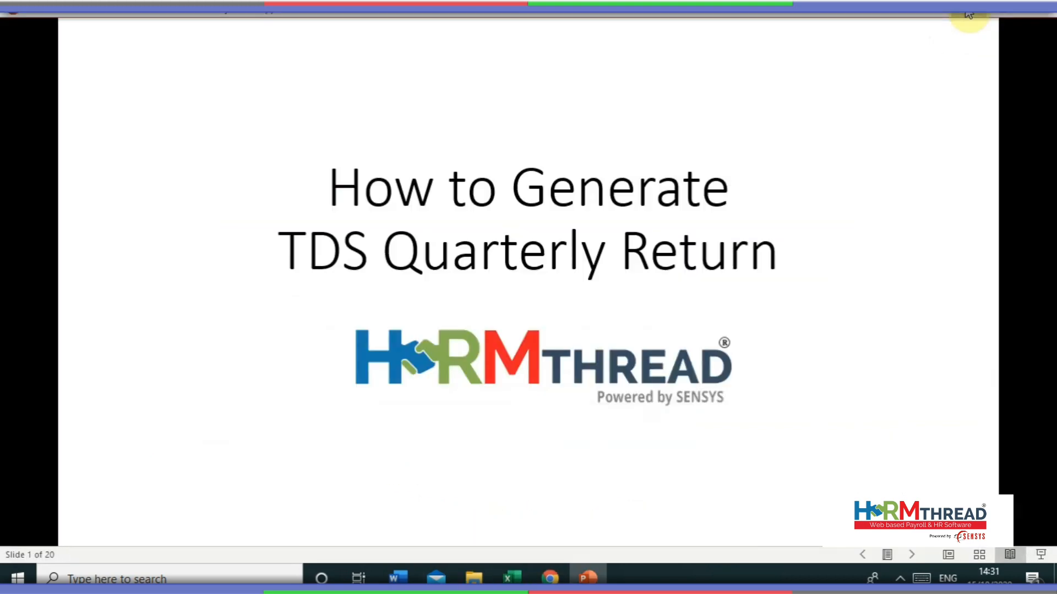
{"action": "left_click", "coordinate": [972, 12]}
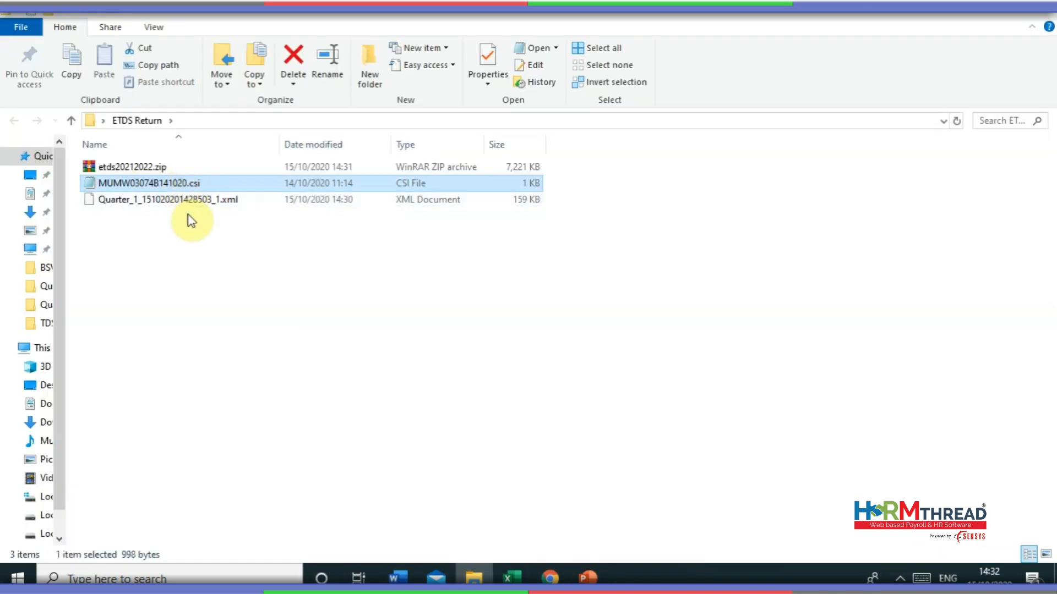
{"action": "left_click", "coordinate": [199, 205]}
{"action": "left_click", "coordinate": [232, 168]}
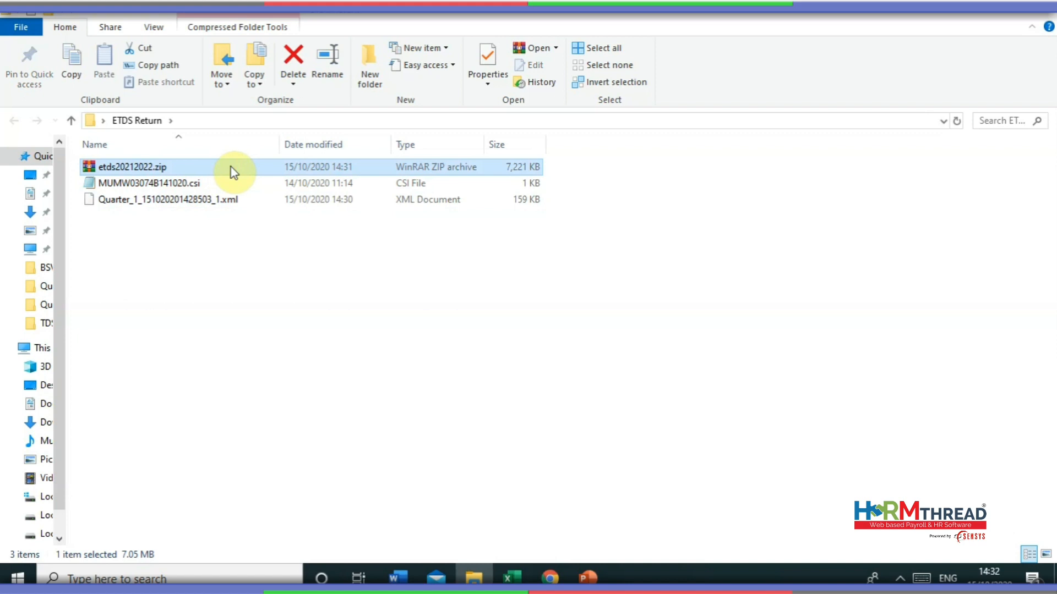
{"action": "right_click", "coordinate": [280, 170]}
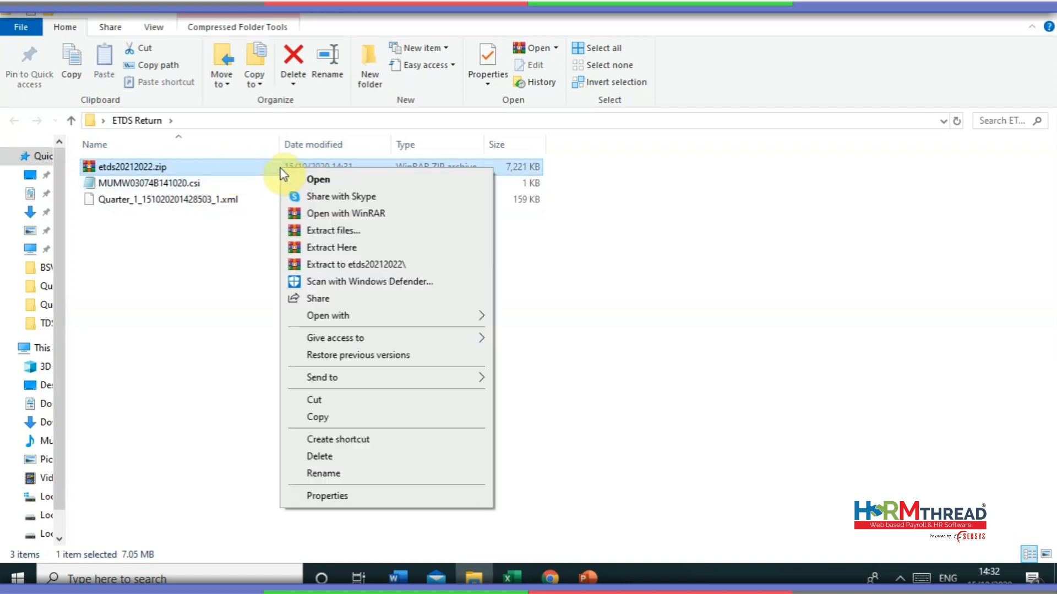
{"action": "left_click", "coordinate": [321, 265]}
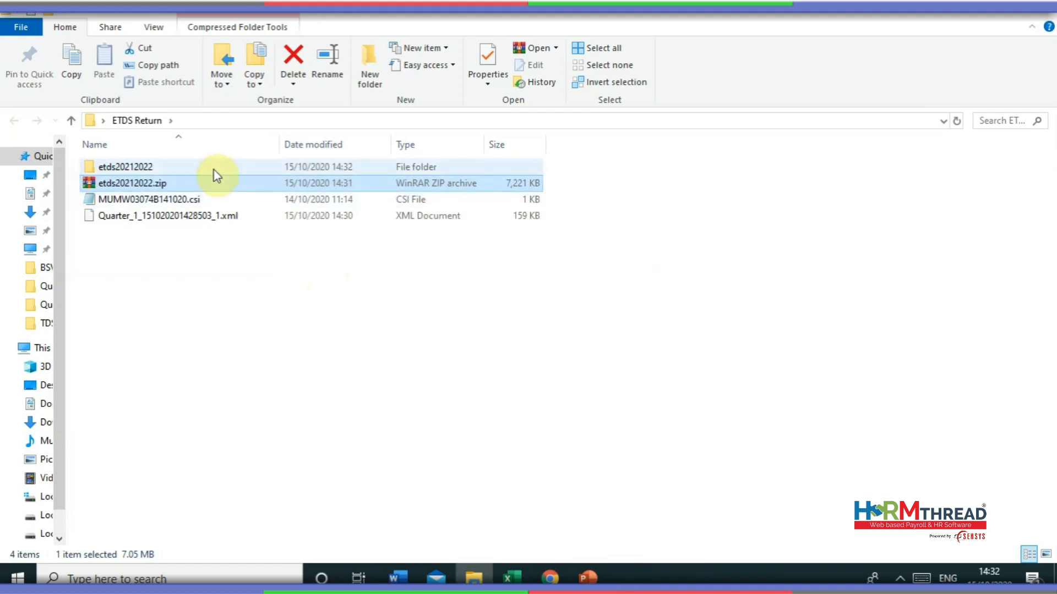
- Open the extracted etds20212022 folder and browse its utility files
{"action": "double_click", "coordinate": [160, 169]}
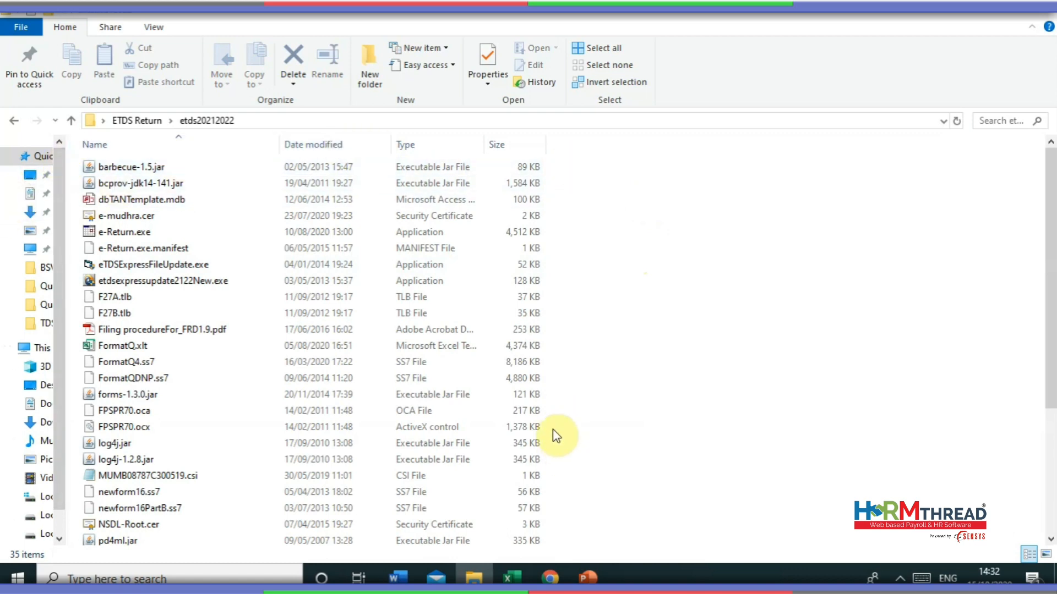
{"action": "scroll", "coordinate": [553, 429], "scroll_direction": "down", "scroll_amount": 4}
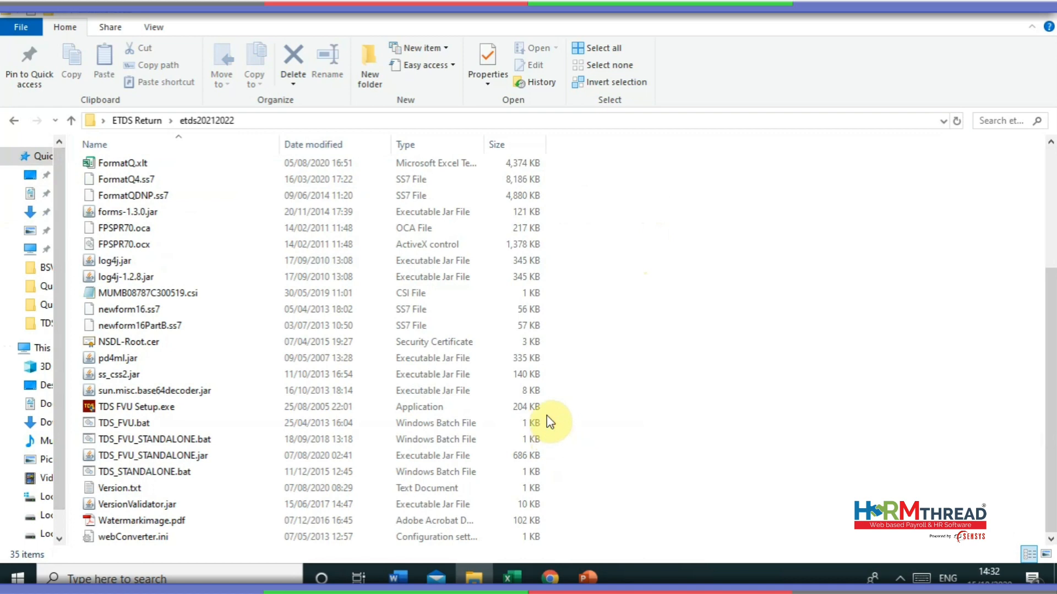
{"action": "scroll", "coordinate": [331, 341], "scroll_direction": "up", "scroll_amount": 4}
{"action": "scroll", "coordinate": [193, 362], "scroll_direction": "down", "scroll_amount": 1}
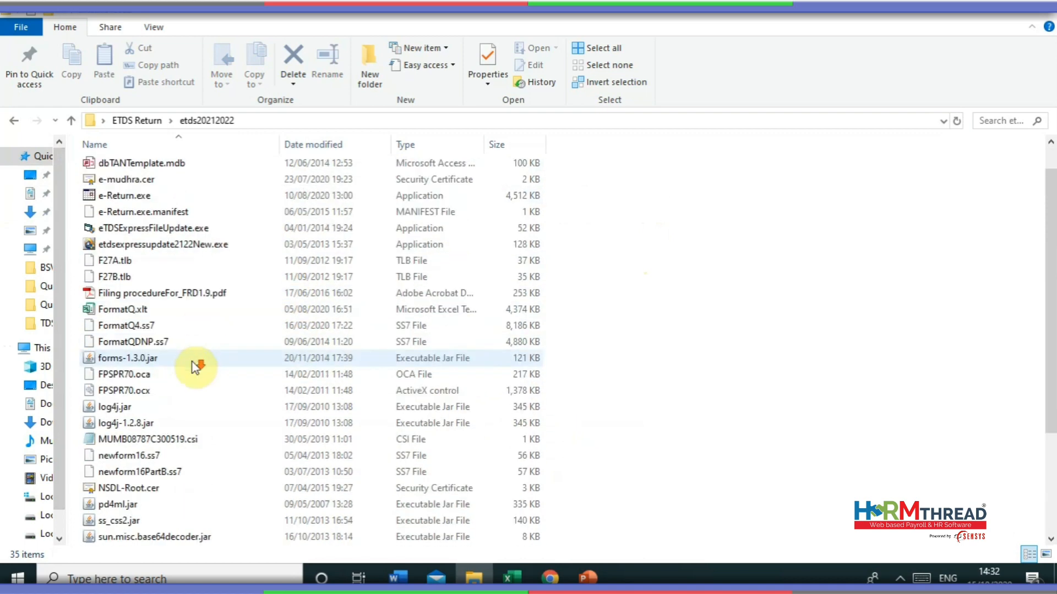
{"action": "mouse_move", "coordinate": [136, 202]}
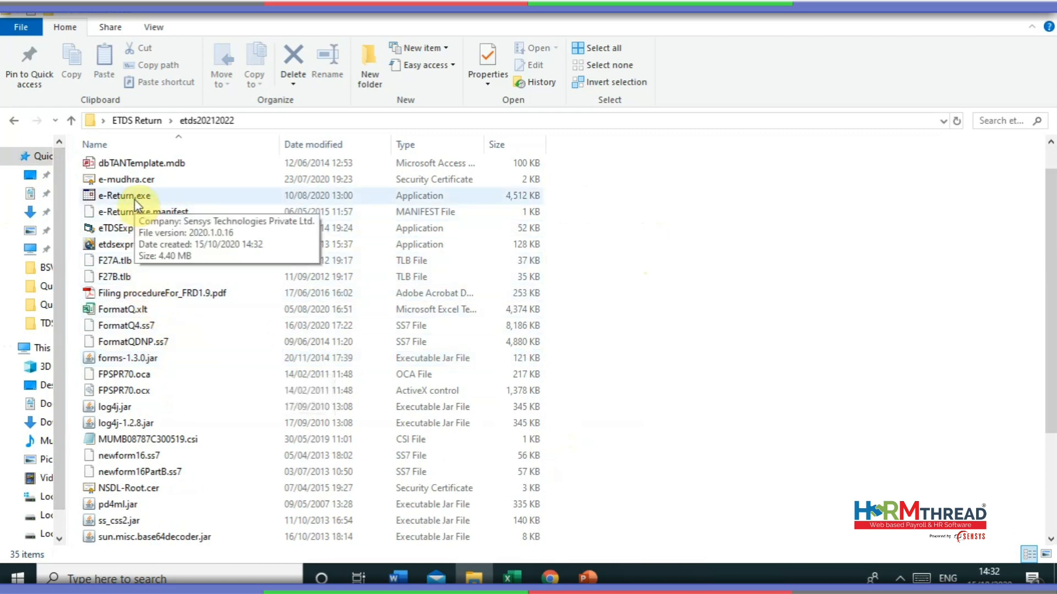
{"action": "double_click", "coordinate": [135, 199]}
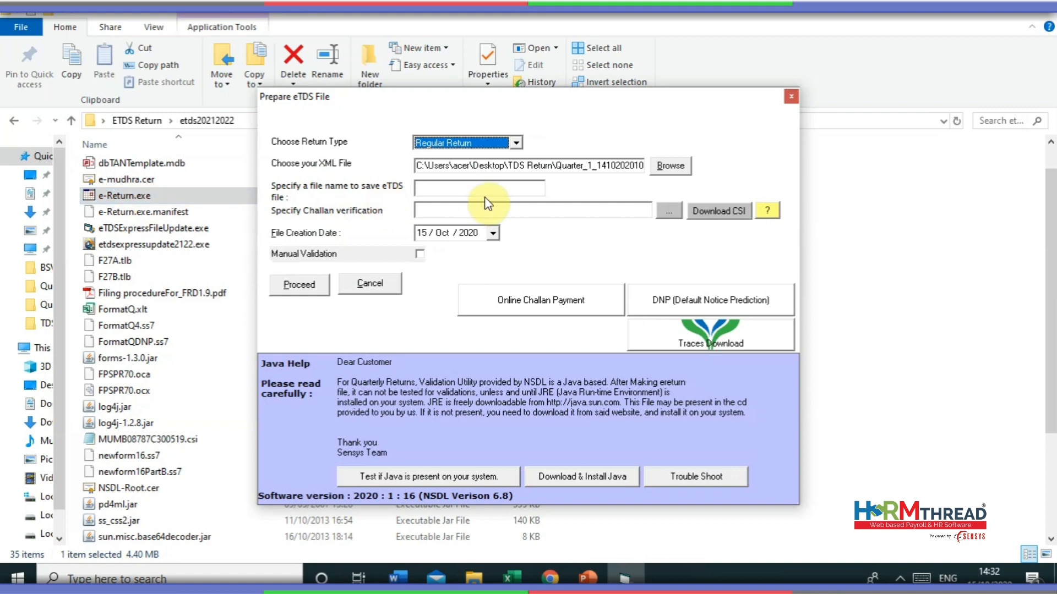
{"action": "left_click", "coordinate": [1048, 13]}
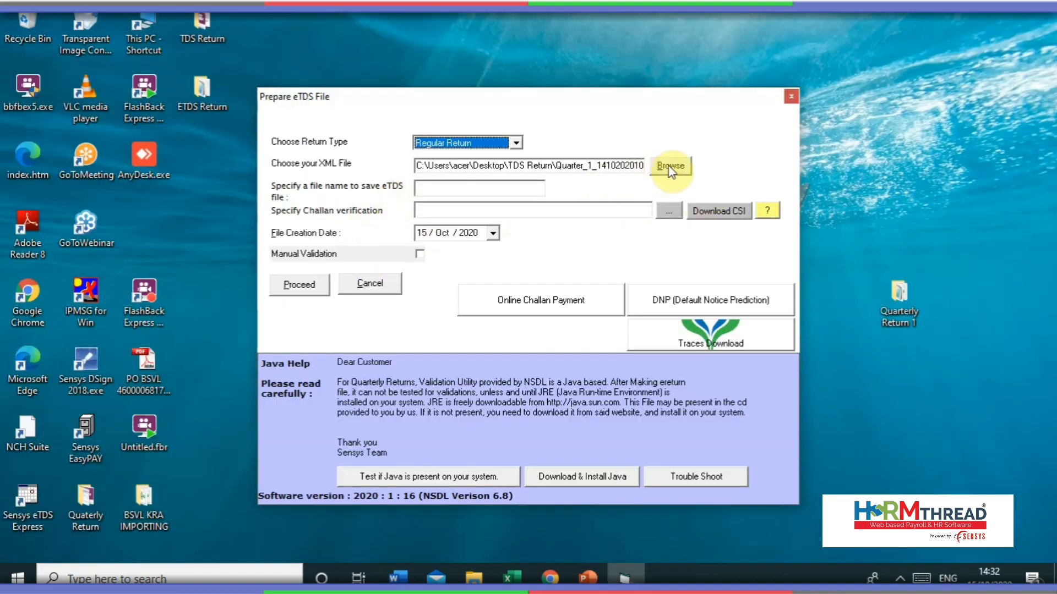
{"action": "left_click", "coordinate": [669, 167]}
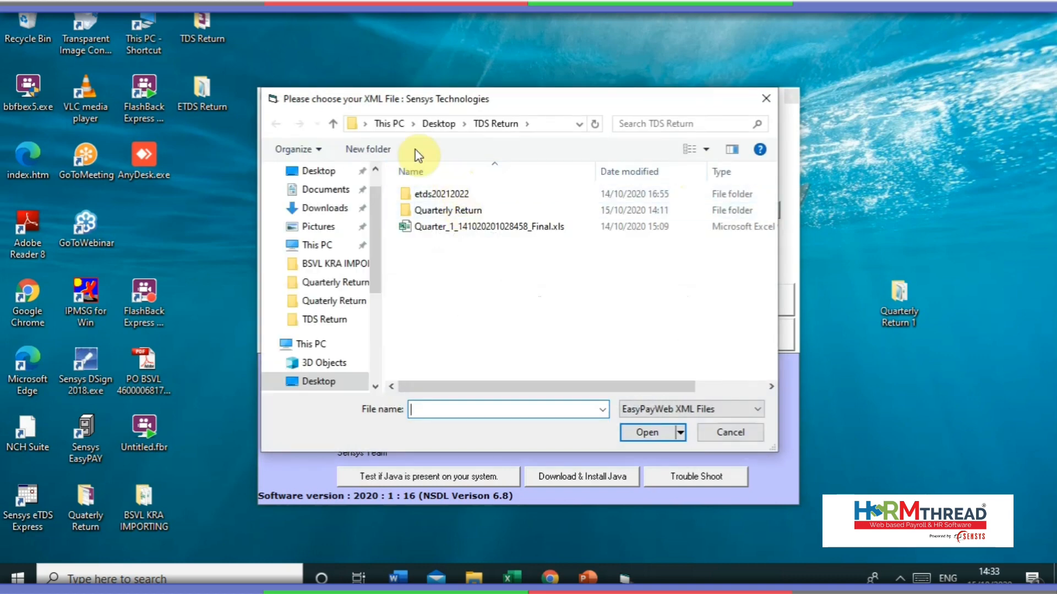
{"action": "left_click", "coordinate": [438, 124]}
{"action": "double_click", "coordinate": [438, 212]}
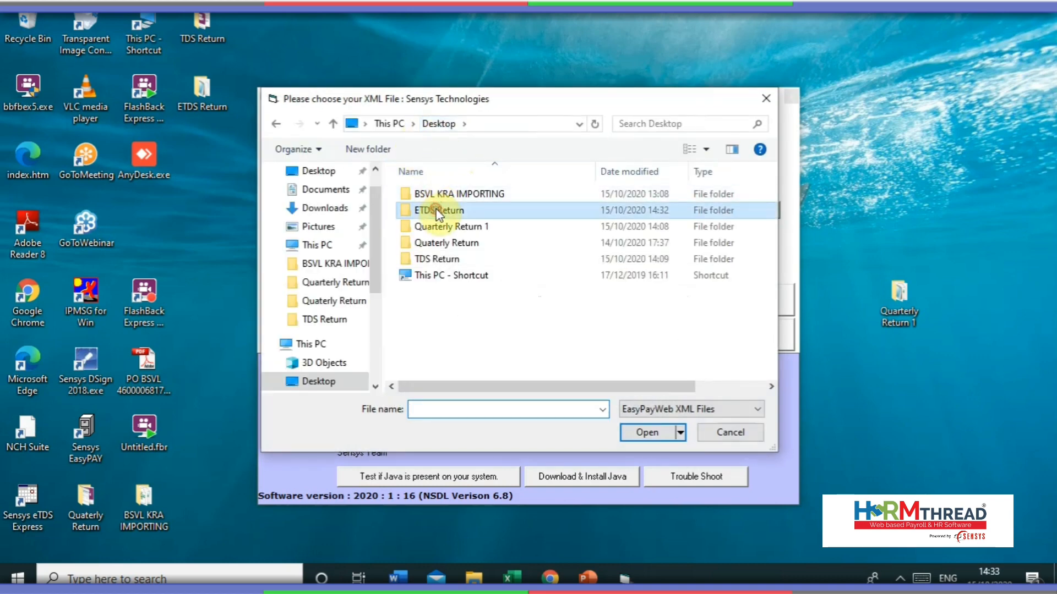
{"action": "left_click", "coordinate": [439, 211]}
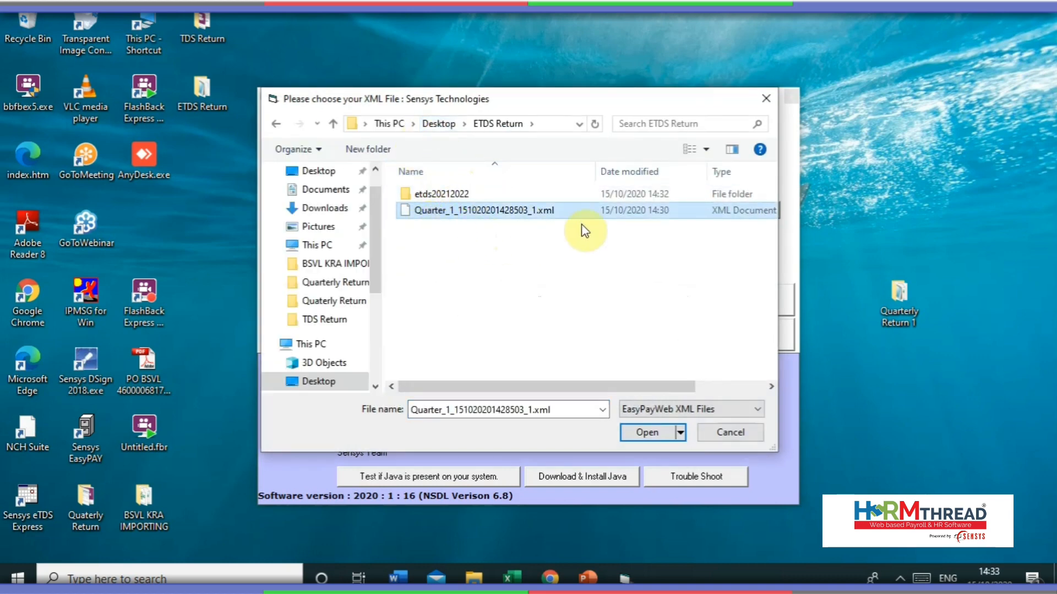
{"action": "left_click", "coordinate": [646, 432]}
{"action": "left_click", "coordinate": [443, 184]}
{"action": "type", "text": "24"}
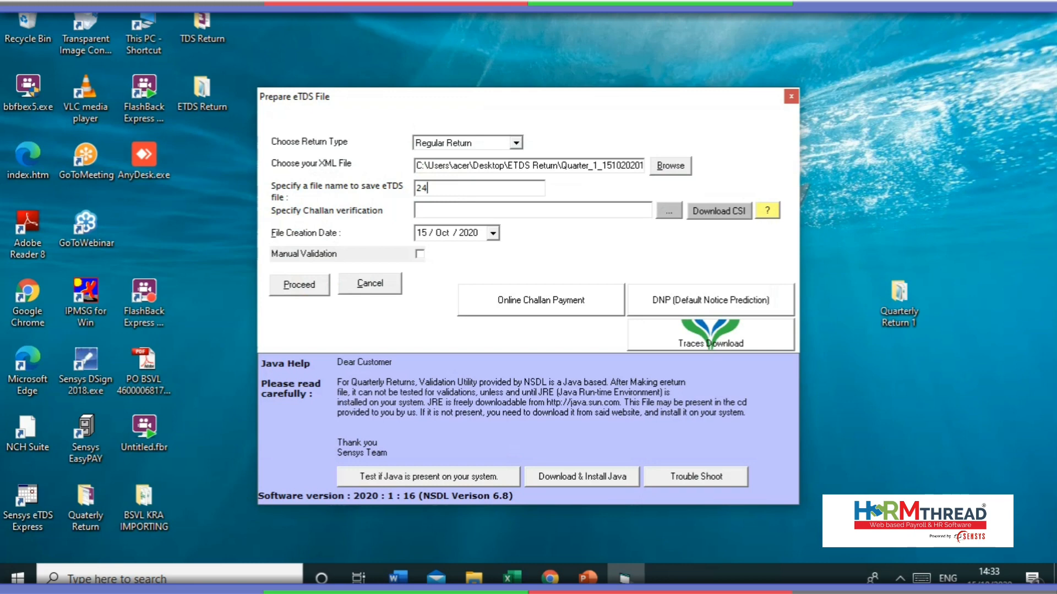
{"action": "left_click", "coordinate": [669, 212]}
{"action": "left_click", "coordinate": [560, 213]}
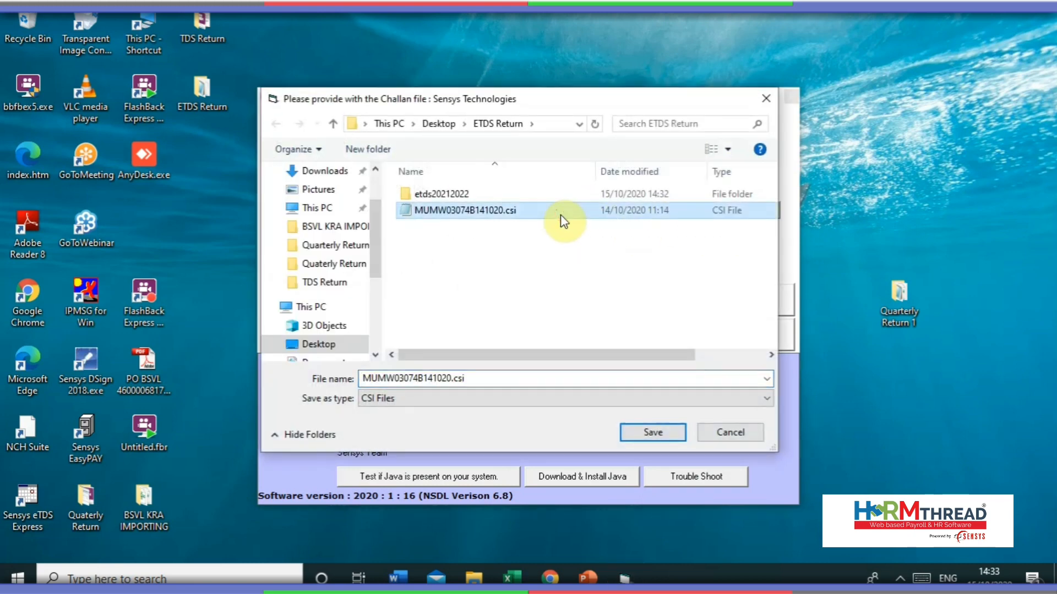
{"action": "left_click", "coordinate": [633, 432]}
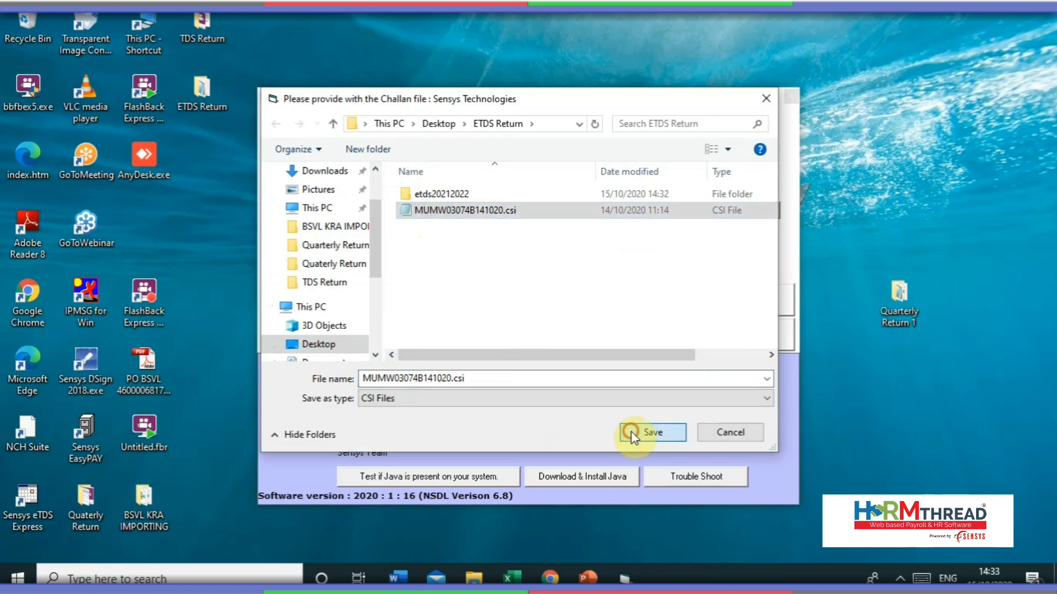
{"action": "left_click", "coordinate": [309, 292]}
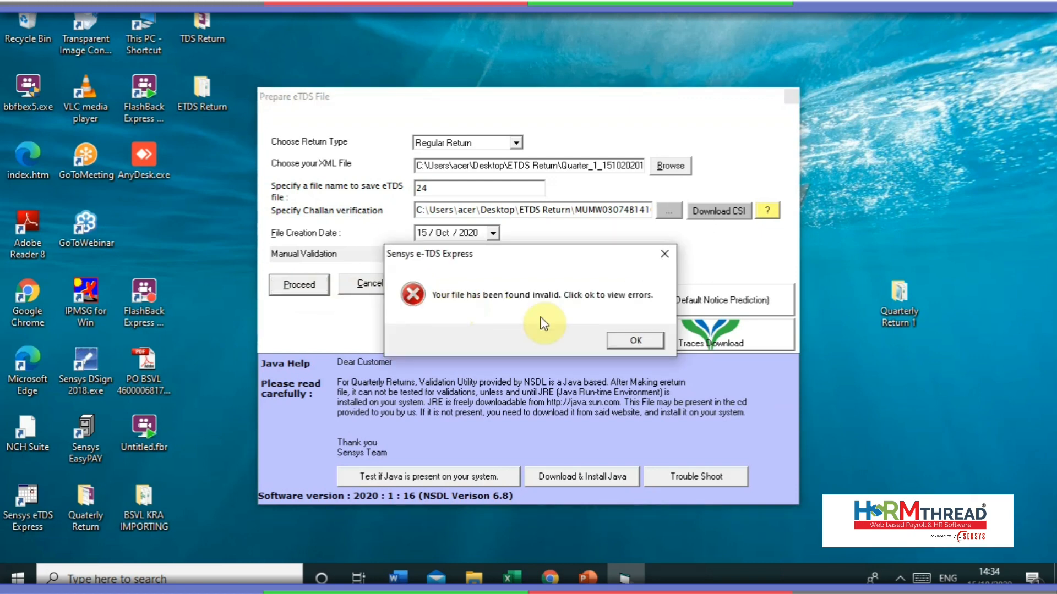
- Review the error log, then highlight the validation errors in red in the Excel return file
{"action": "left_click", "coordinate": [625, 339]}
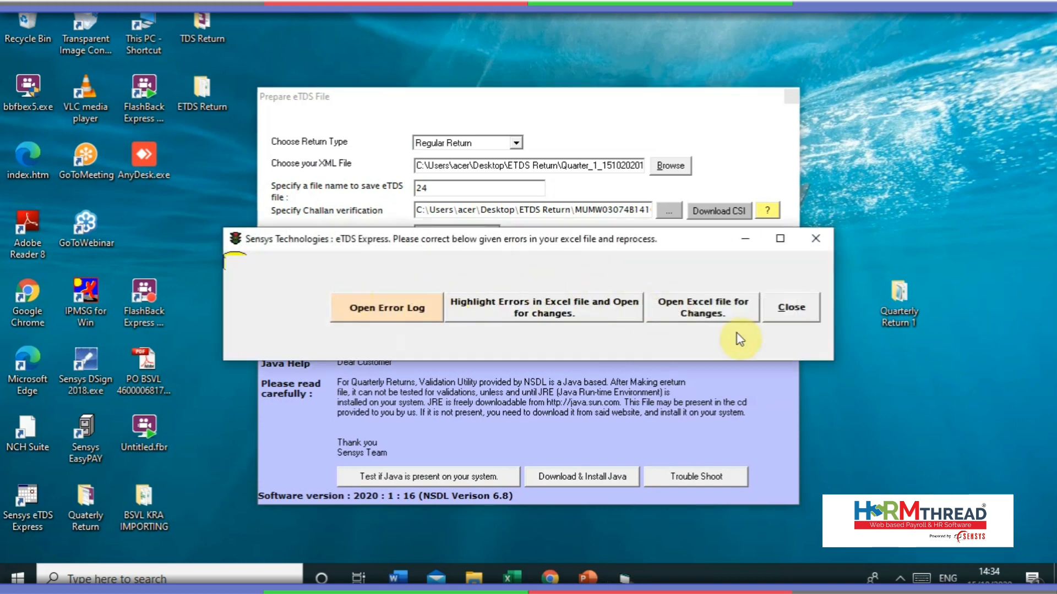
{"action": "left_click", "coordinate": [394, 308]}
{"action": "scroll", "coordinate": [470, 229], "scroll_direction": "down", "scroll_amount": 5}
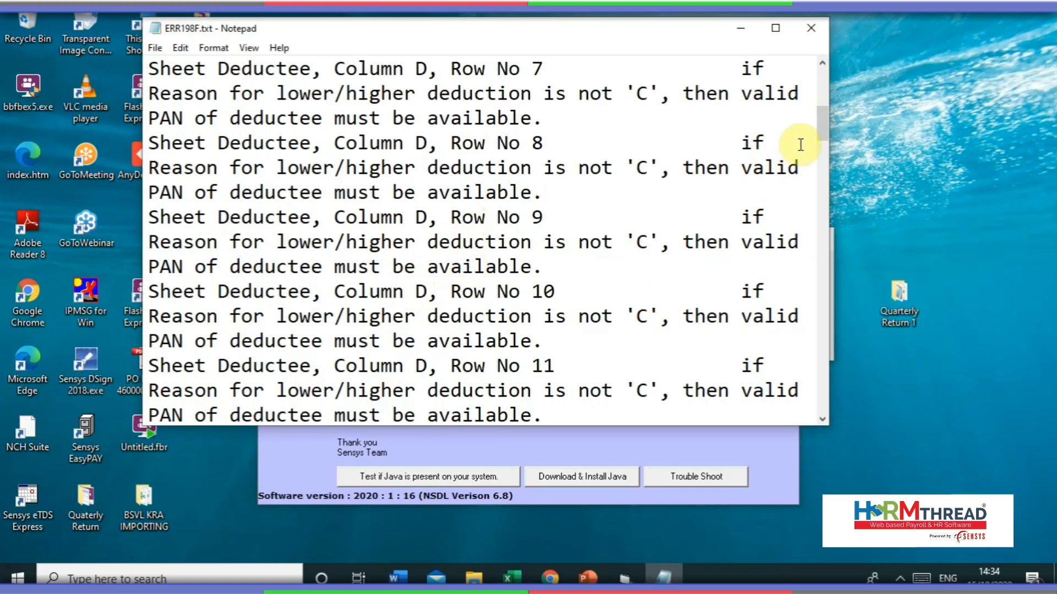
{"action": "left_click_drag", "start_coordinate": [827, 116], "coordinate": [819, 248]}
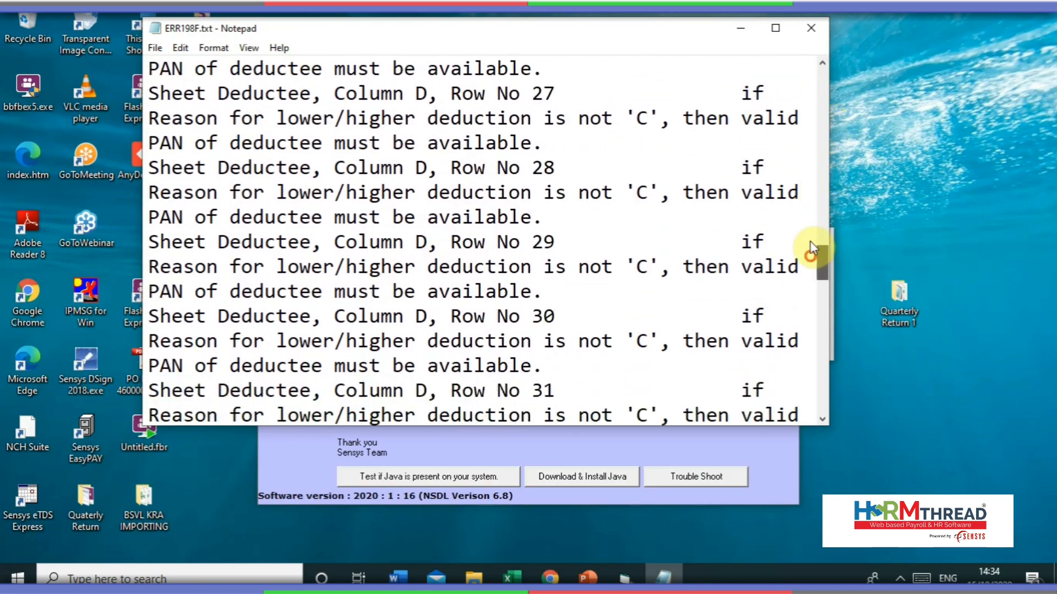
{"action": "left_click", "coordinate": [811, 35]}
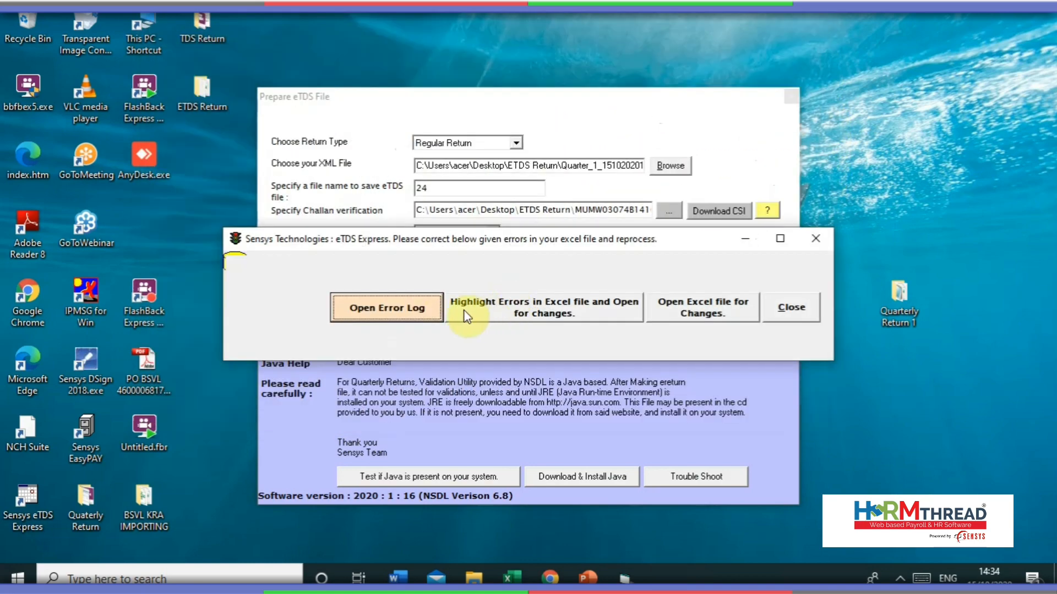
{"action": "left_click", "coordinate": [504, 310]}
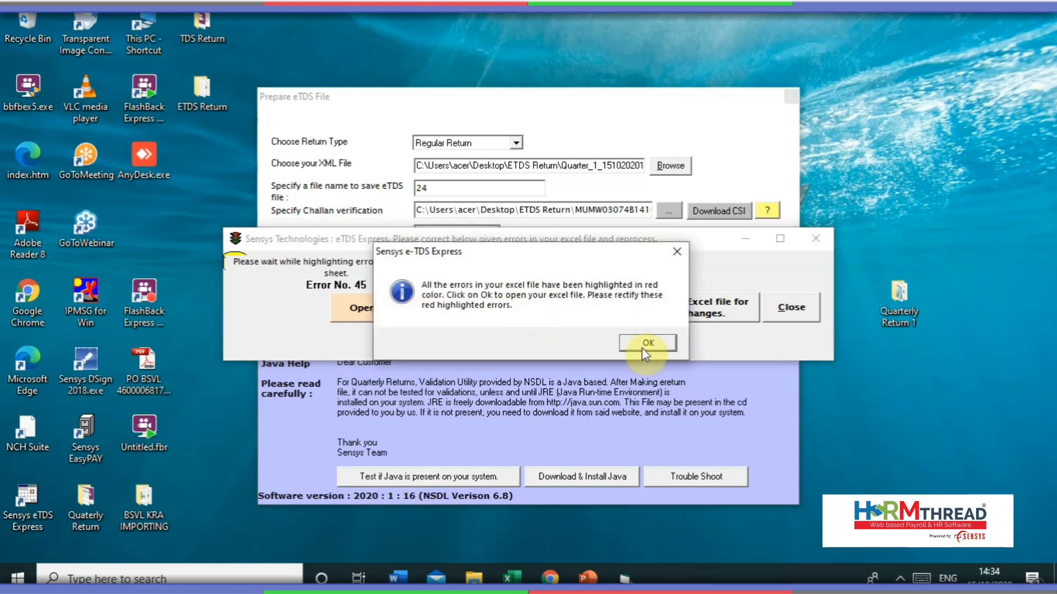
{"action": "left_click", "coordinate": [641, 346]}
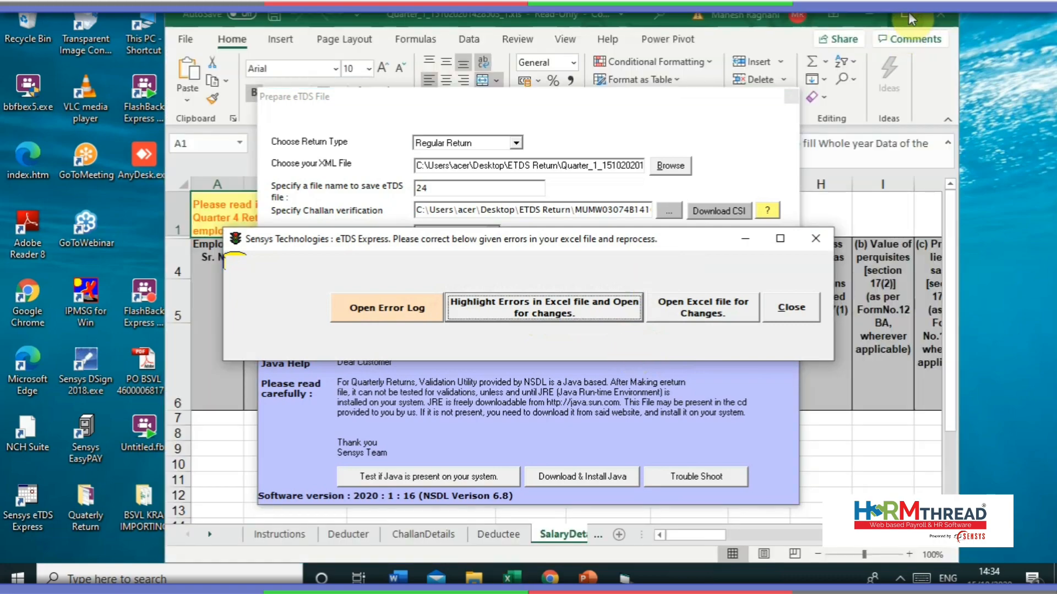
- Maximize Excel and review the Deducter and ChallanDetails sheets with their three challans
{"action": "left_click", "coordinate": [906, 16]}
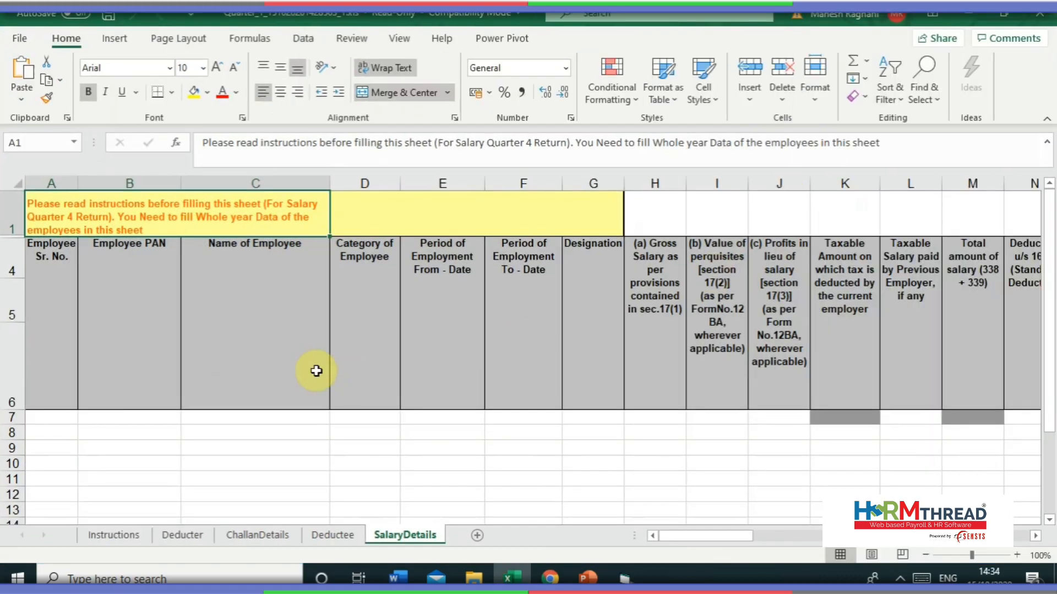
{"action": "left_click", "coordinate": [190, 535]}
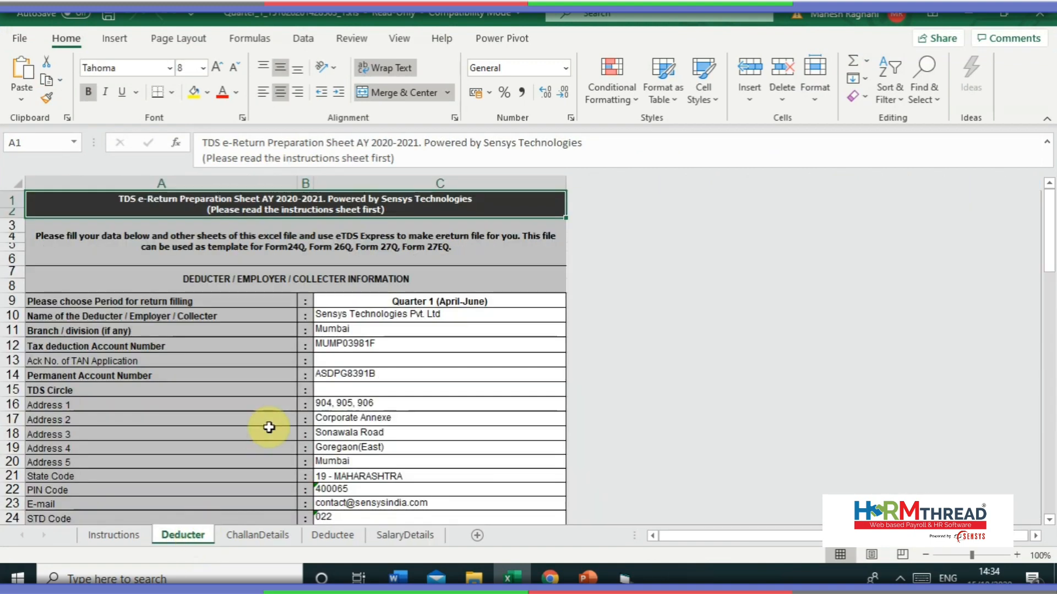
{"action": "scroll", "coordinate": [440, 358], "scroll_direction": "down", "scroll_amount": 7}
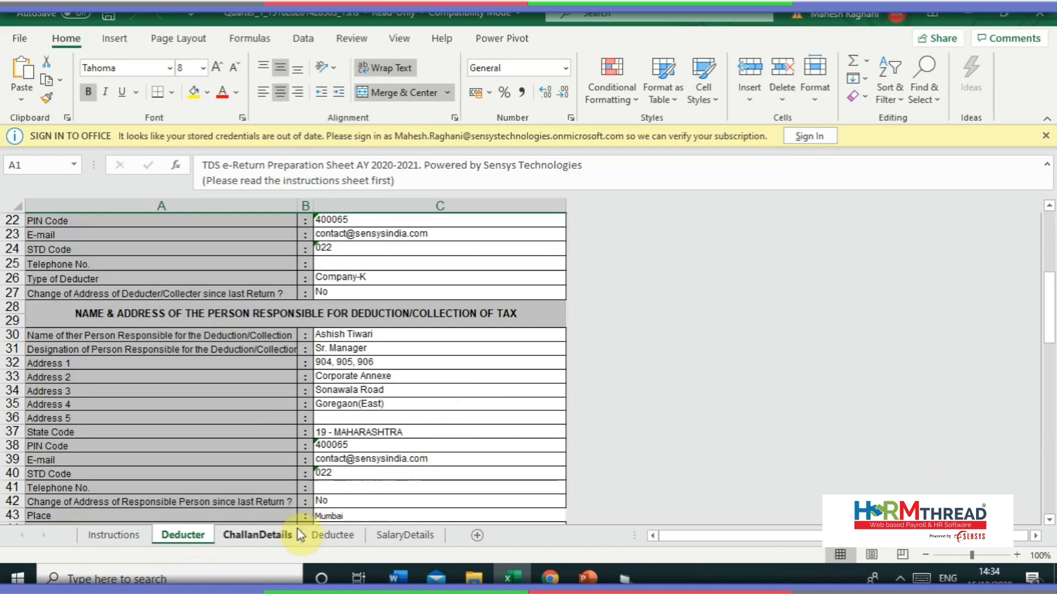
{"action": "left_click", "coordinate": [274, 536]}
{"action": "scroll", "coordinate": [282, 349], "scroll_direction": "down", "scroll_amount": 3}
{"action": "scroll", "coordinate": [283, 349], "scroll_direction": "up", "scroll_amount": 3}
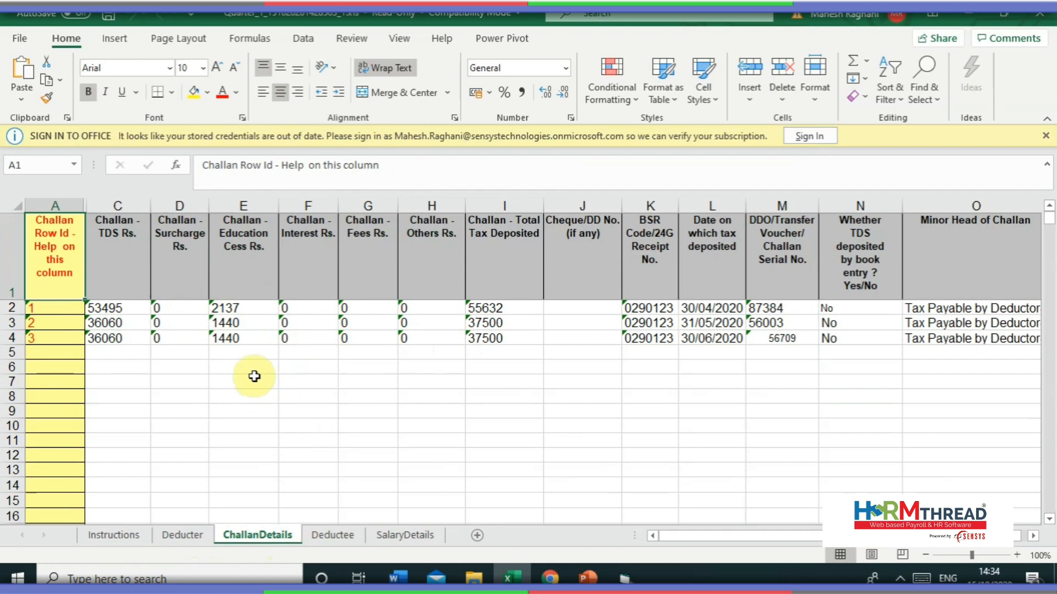
- On the Deductee sheet, select the red-flagged PANs in column D, then cell G6
{"action": "left_click", "coordinate": [319, 535]}
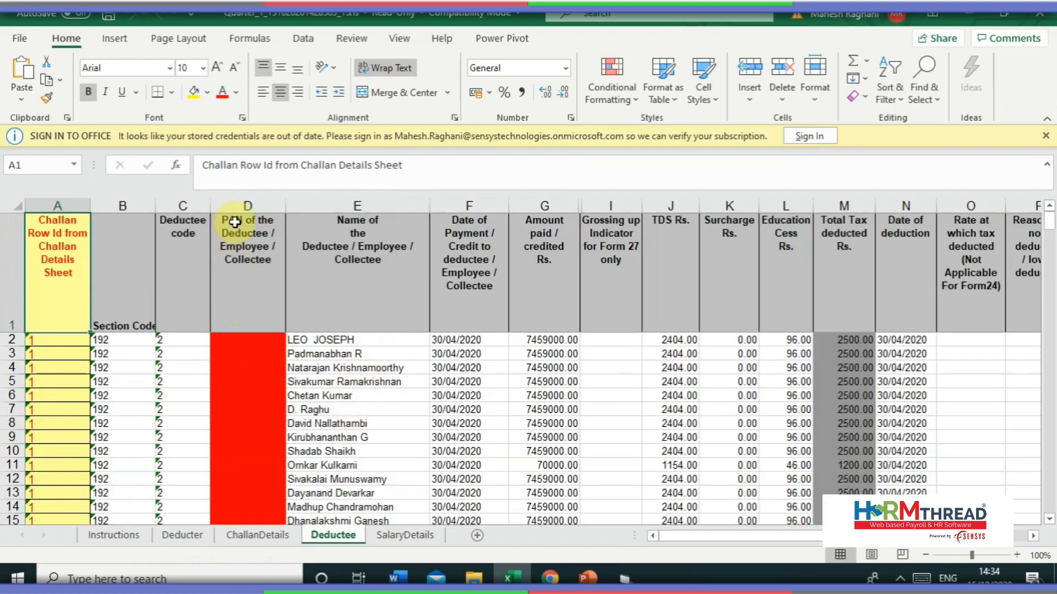
{"action": "left_click_drag", "start_coordinate": [240, 340], "coordinate": [248, 413]}
{"action": "scroll", "coordinate": [249, 415], "scroll_direction": "up", "scroll_amount": 7}
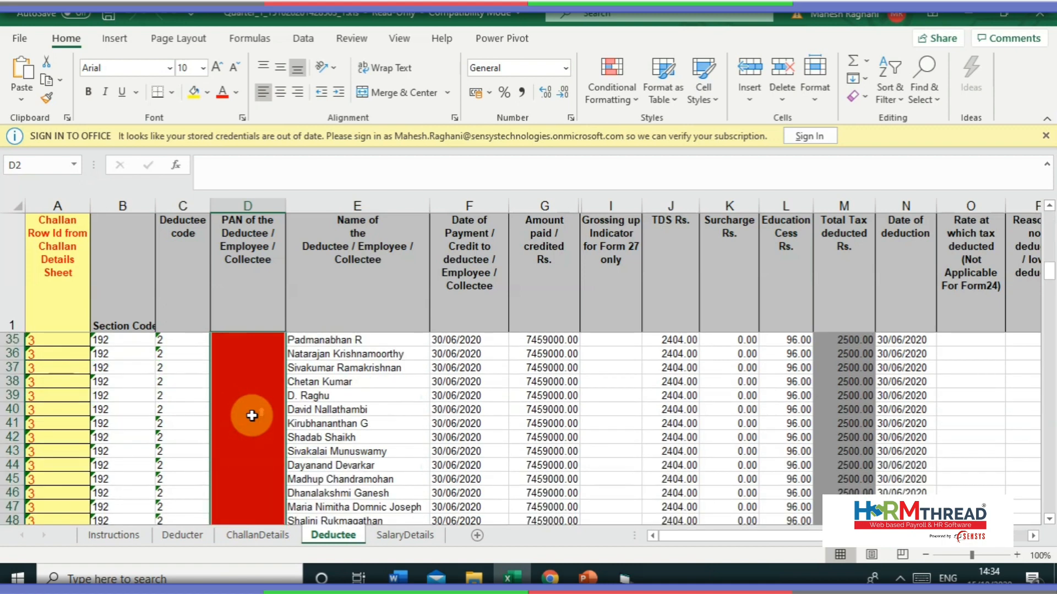
{"action": "scroll", "coordinate": [251, 415], "scroll_direction": "up", "scroll_amount": 6}
{"action": "scroll", "coordinate": [251, 415], "scroll_direction": "down", "scroll_amount": 1}
{"action": "scroll", "coordinate": [251, 415], "scroll_direction": "up", "scroll_amount": 1}
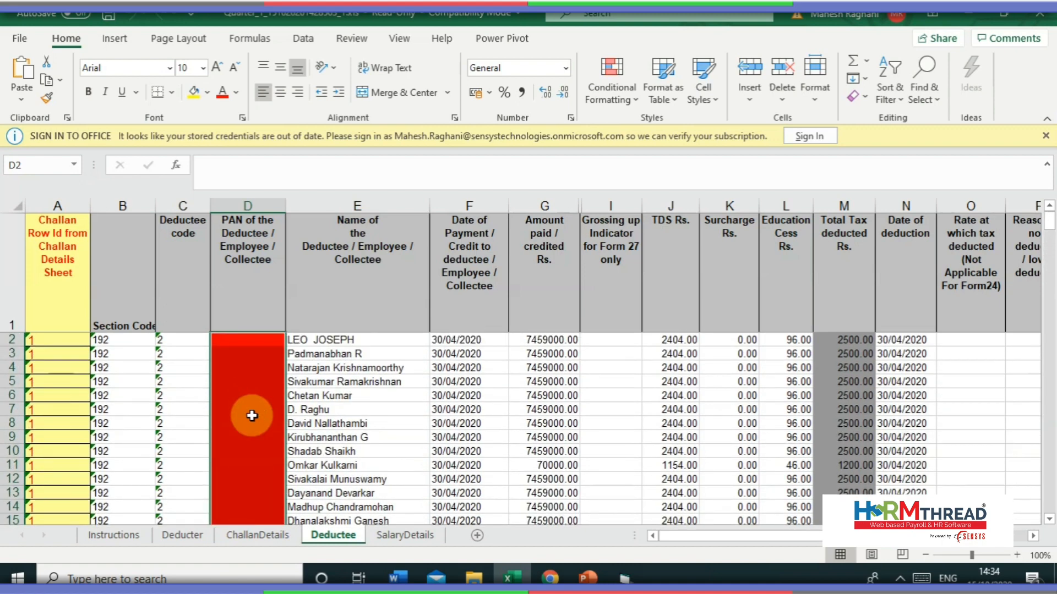
{"action": "mouse_move", "coordinate": [253, 415]}
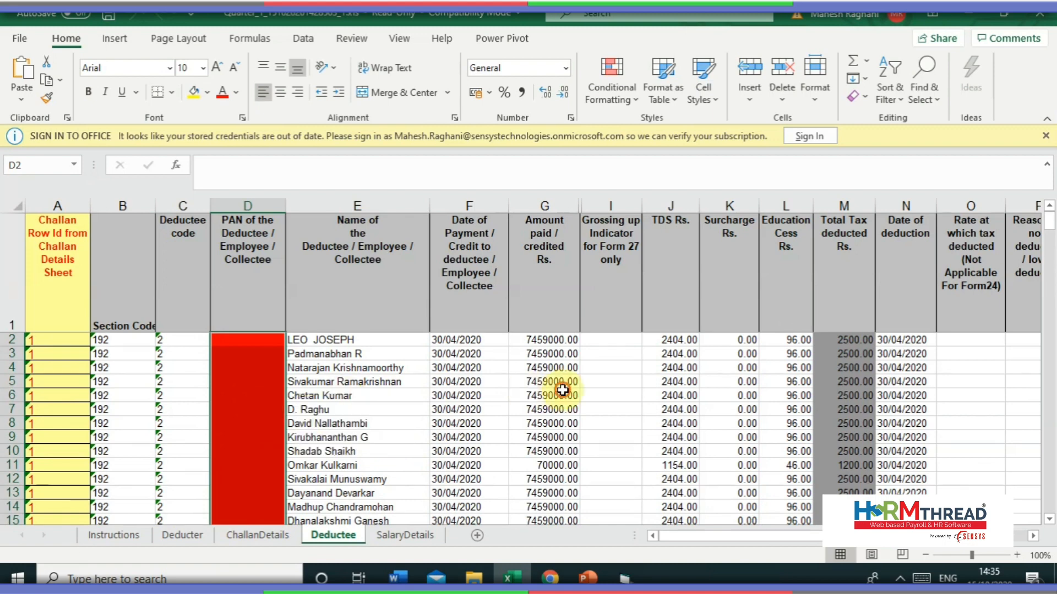
{"action": "left_click", "coordinate": [553, 395]}
{"action": "left_click_drag", "start_coordinate": [1049, 227], "coordinate": [1029, 375]}
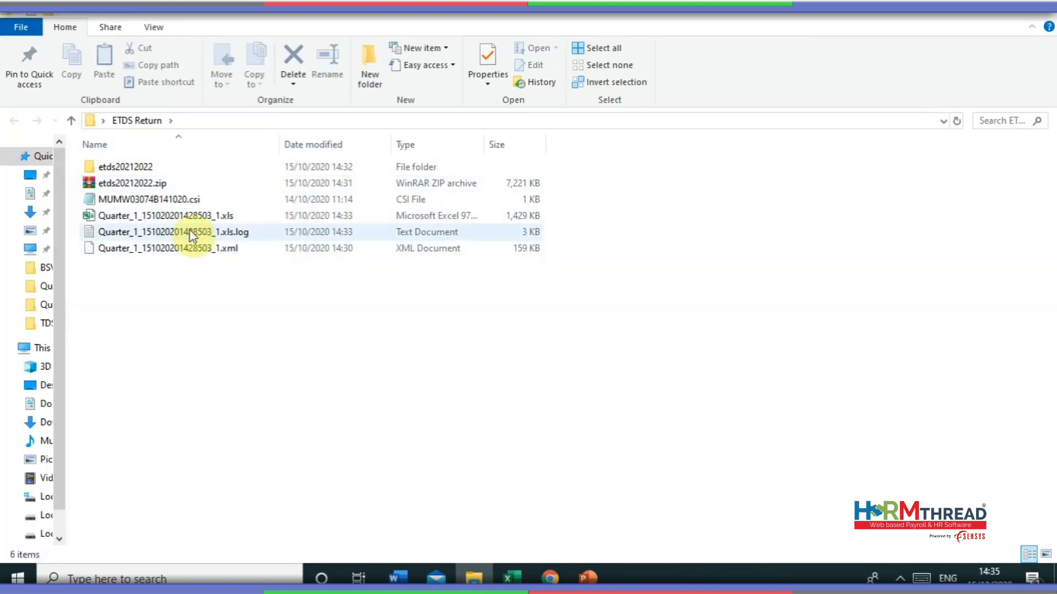
- Open Quarterly Return 1's etds20212022 folder and launch e-Return.exe from it
{"action": "left_click", "coordinate": [196, 248]}
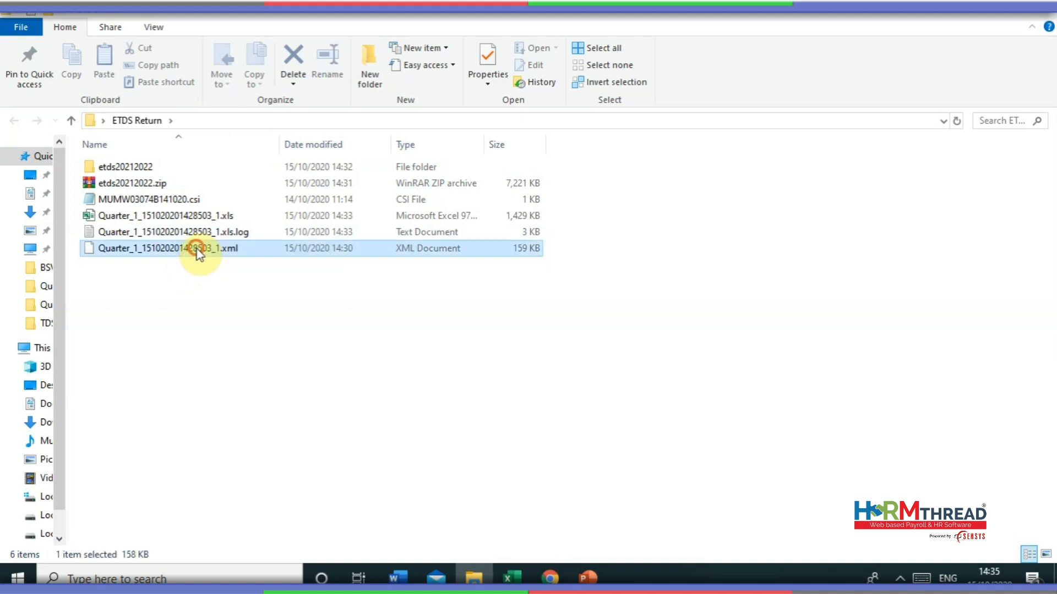
{"action": "left_click", "coordinate": [194, 217]}
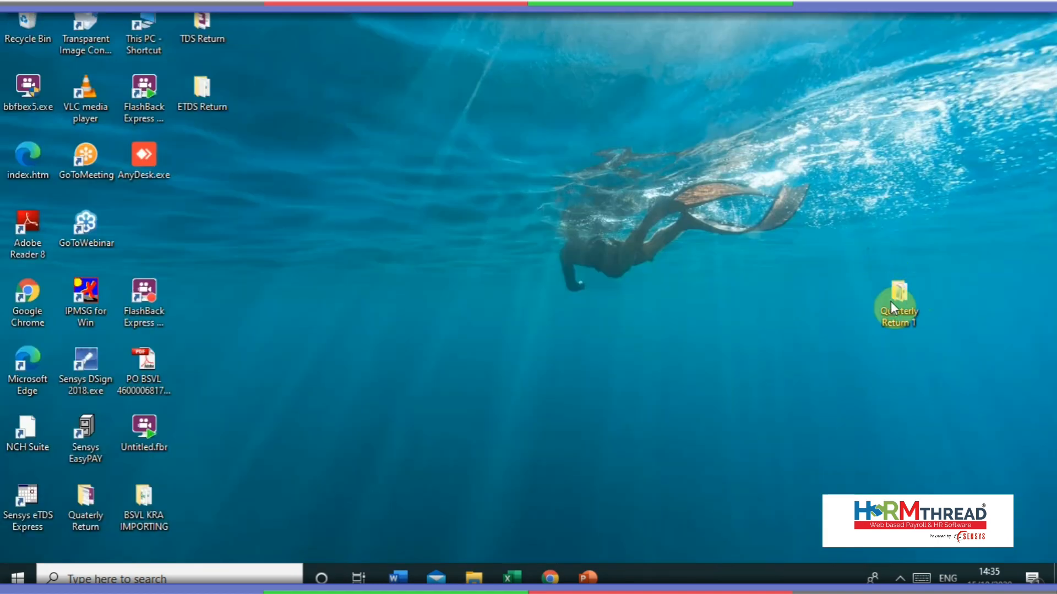
{"action": "double_click", "coordinate": [890, 302]}
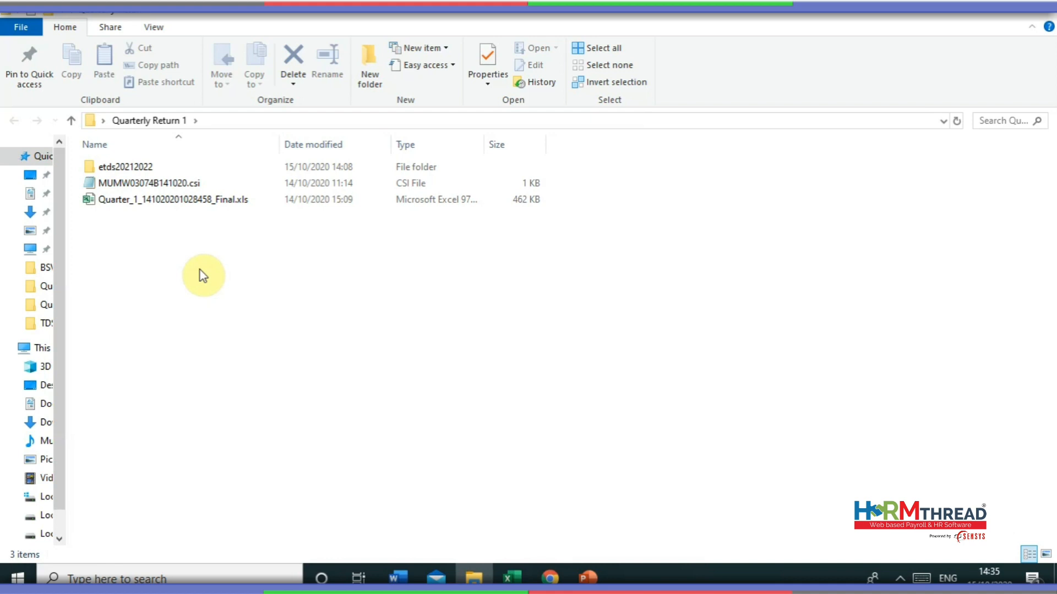
{"action": "left_click", "coordinate": [194, 168]}
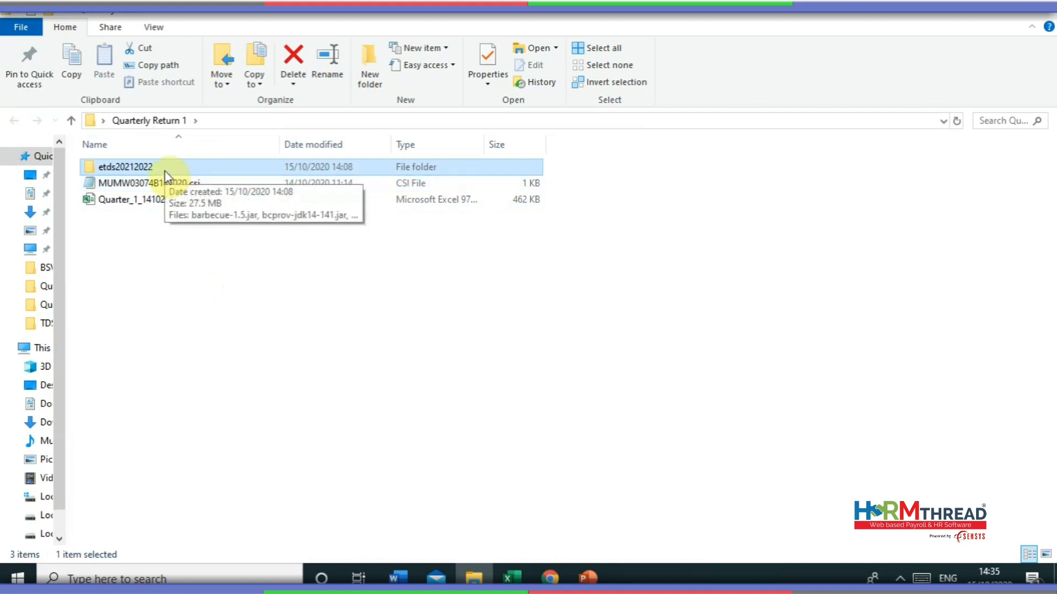
{"action": "left_click", "coordinate": [156, 189]}
{"action": "key", "text": "Down"}
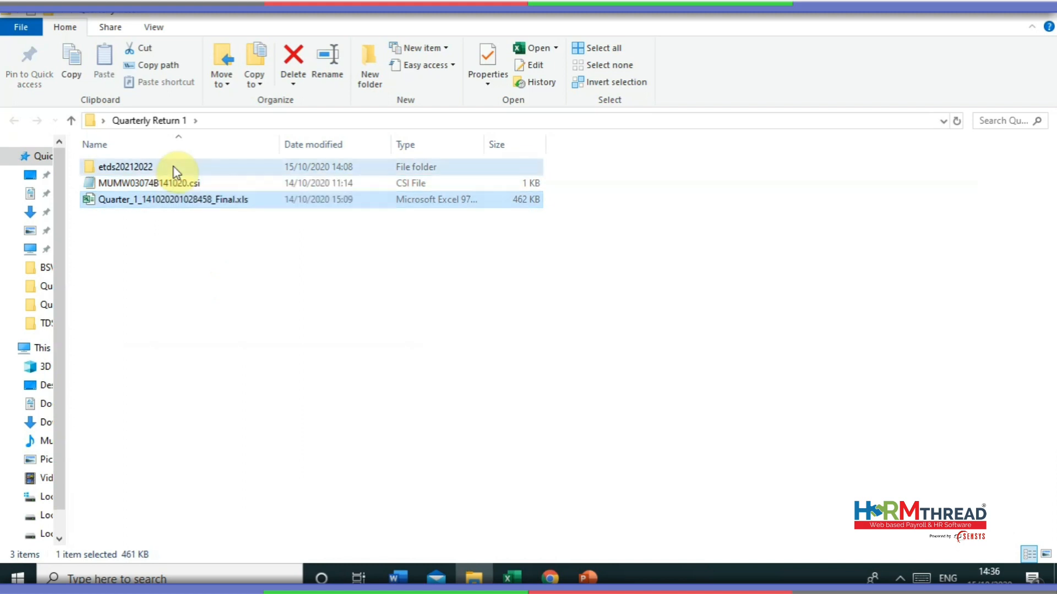
{"action": "double_click", "coordinate": [176, 172]}
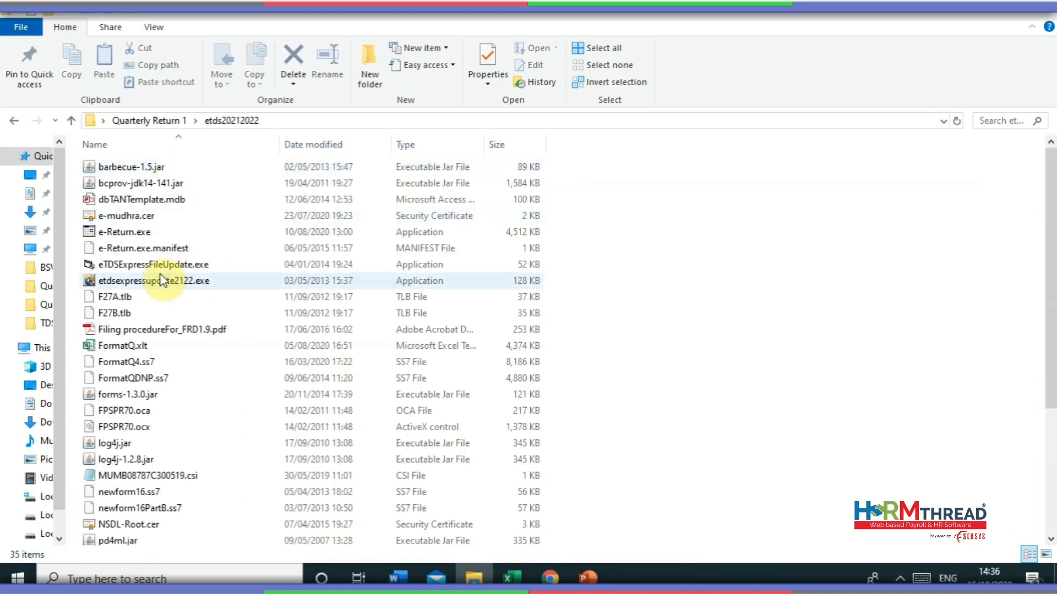
{"action": "double_click", "coordinate": [149, 235]}
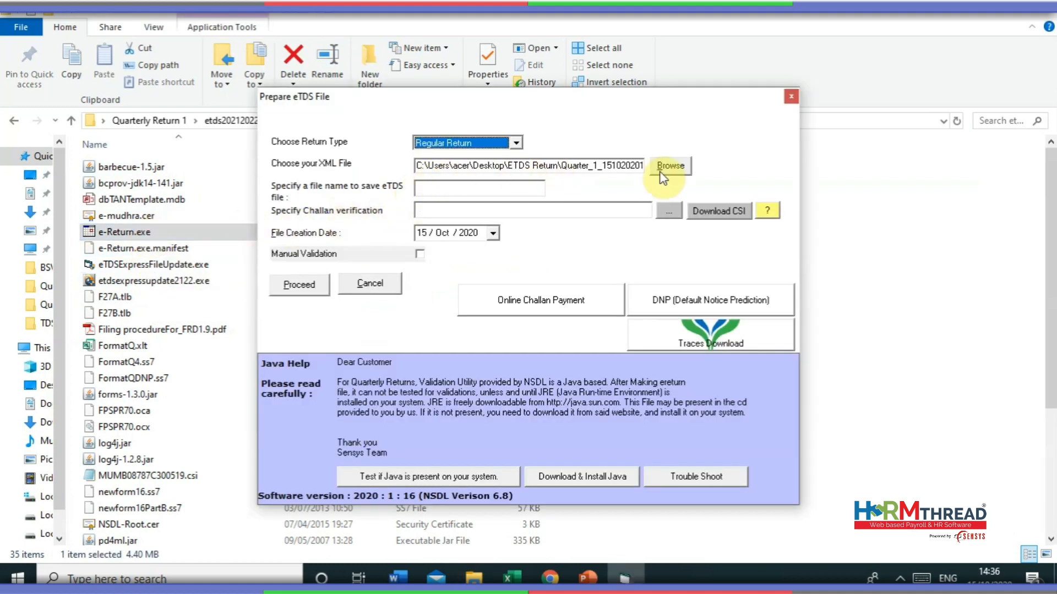
{"action": "left_click", "coordinate": [666, 166]}
{"action": "left_click", "coordinate": [425, 261]}
{"action": "double_click", "coordinate": [424, 260]}
{"action": "left_click", "coordinate": [458, 226]}
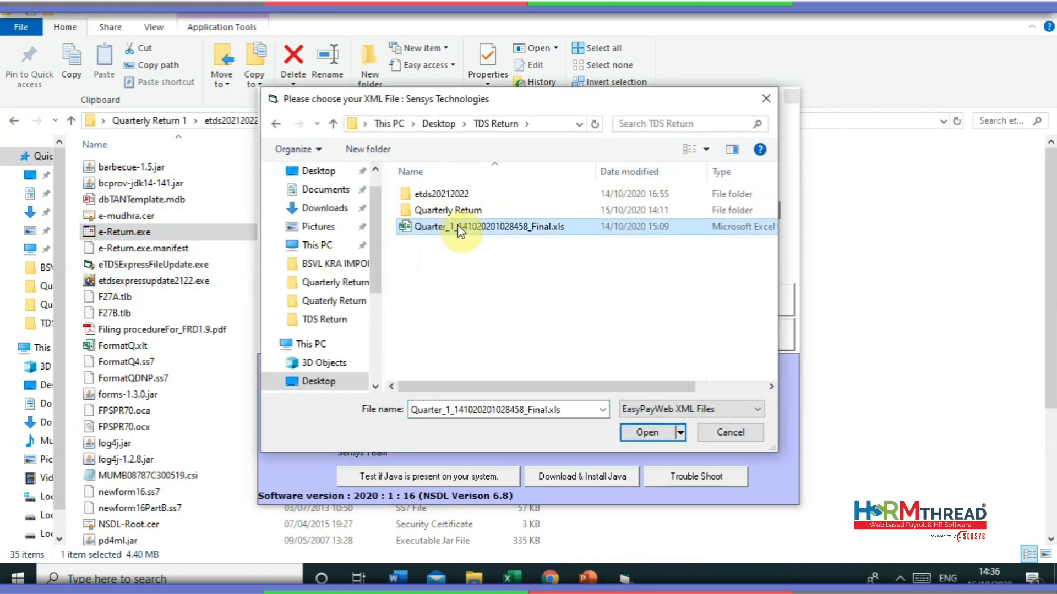
{"action": "double_click", "coordinate": [458, 226]}
{"action": "left_click", "coordinate": [671, 212]}
{"action": "double_click", "coordinate": [561, 214]}
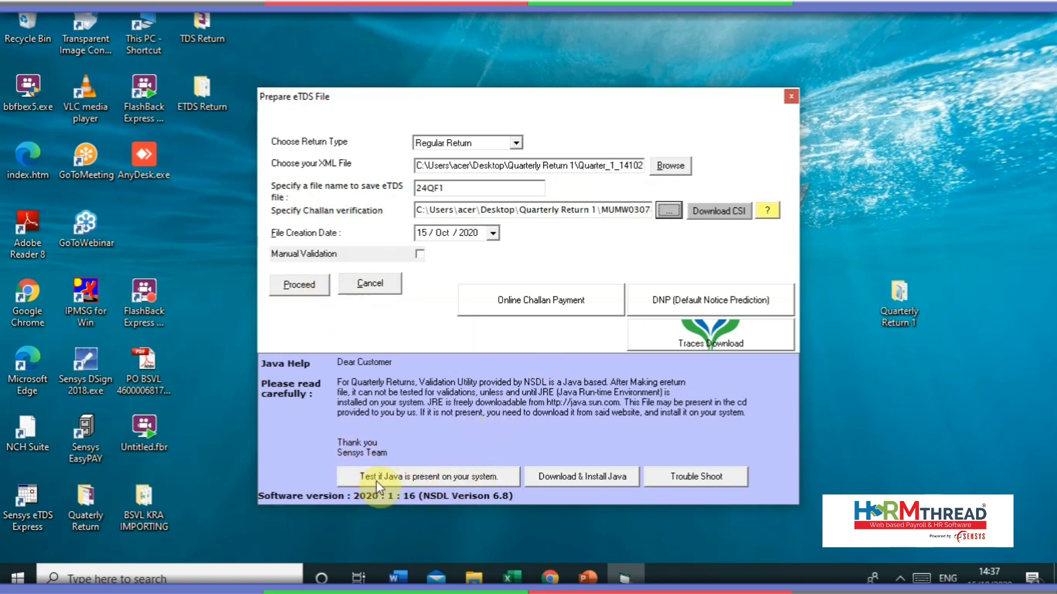
{"action": "left_click", "coordinate": [402, 476]}
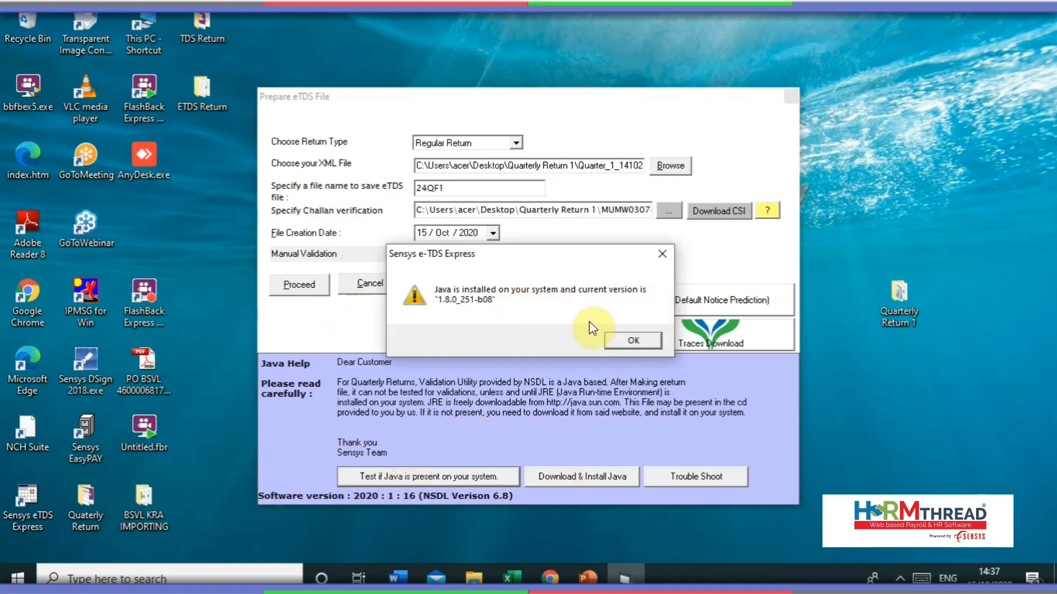
{"action": "left_click", "coordinate": [662, 253]}
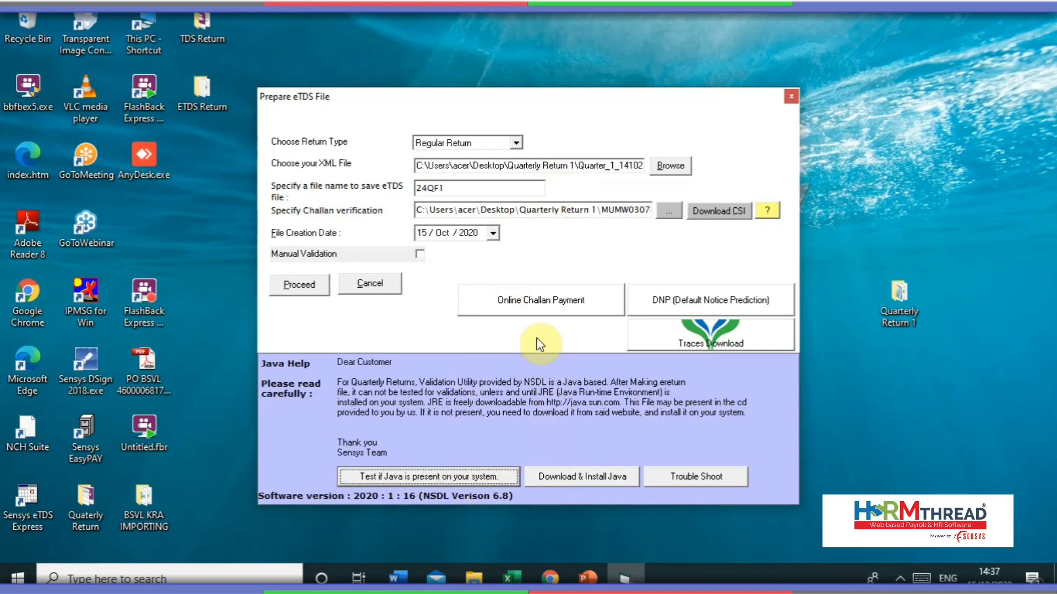
- Generate the 24QF1.fvu return, acknowledge the file-location messages, and open Local Disk (C:)
{"action": "left_click", "coordinate": [297, 286]}
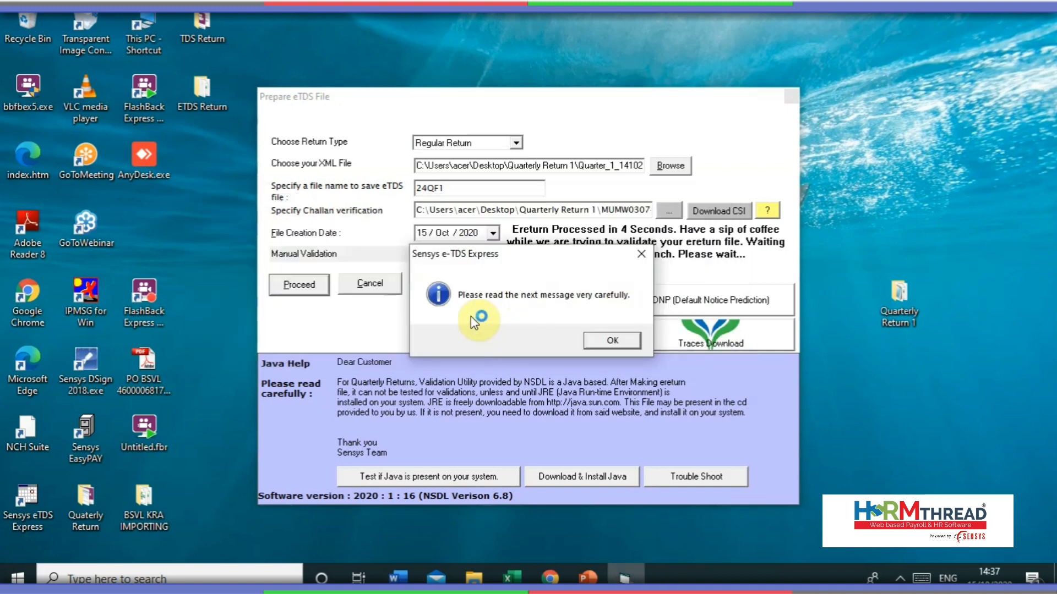
{"action": "left_click", "coordinate": [612, 344]}
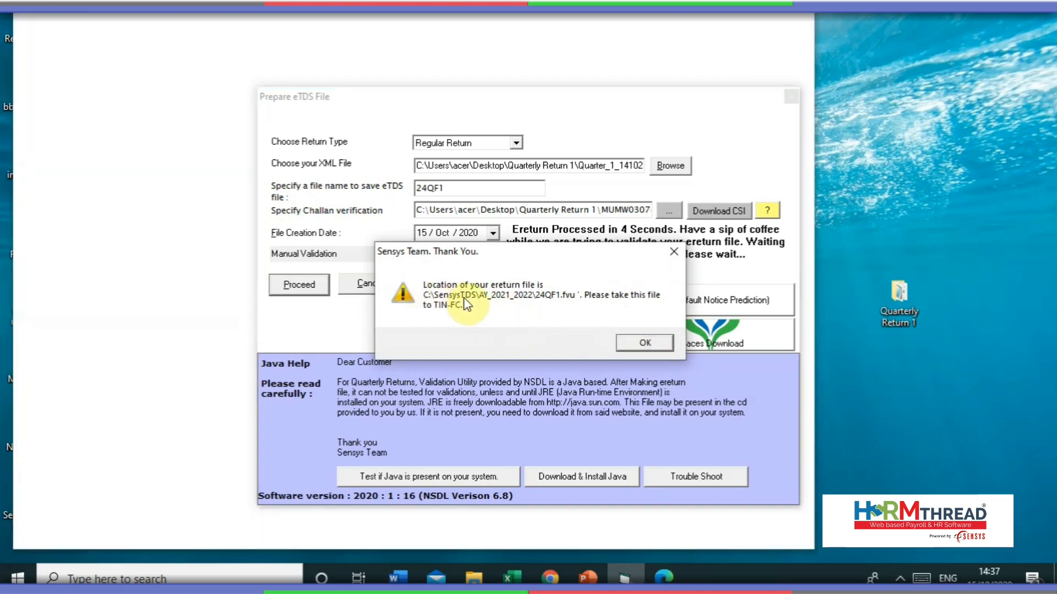
{"action": "left_click", "coordinate": [175, 297]}
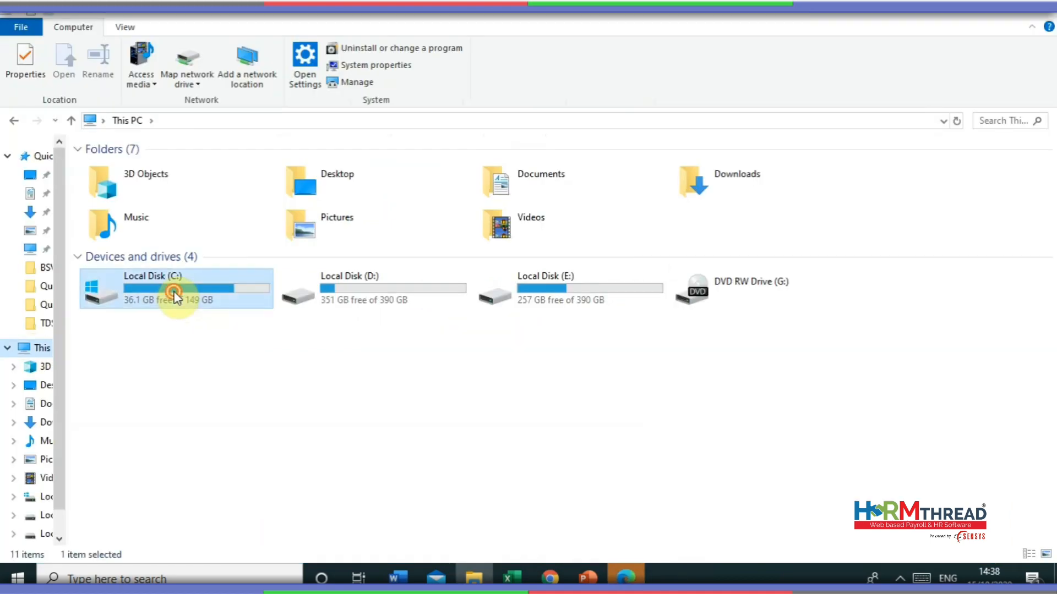
{"action": "double_click", "coordinate": [175, 296]}
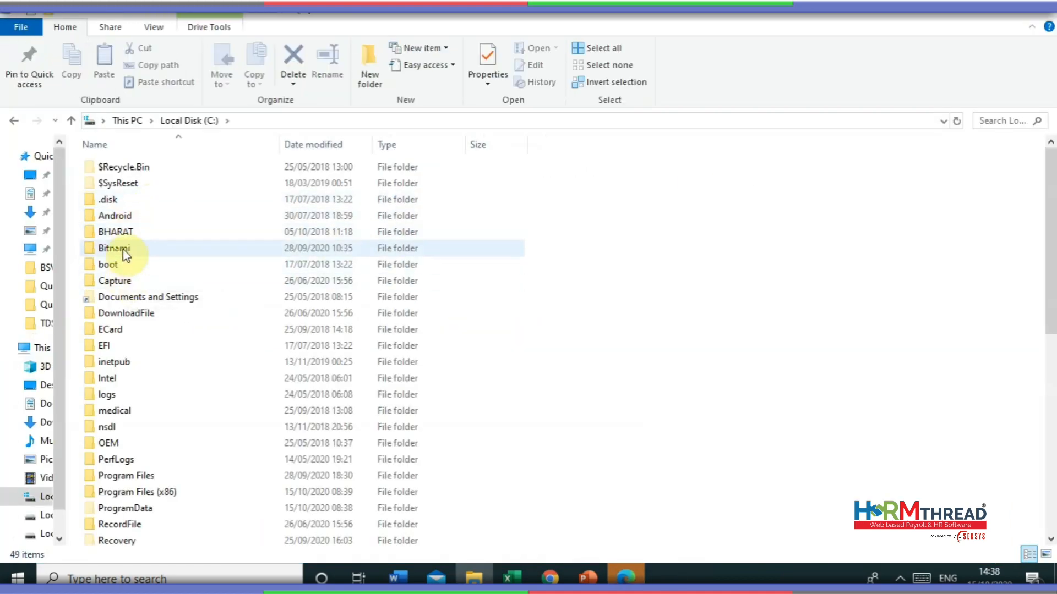
- Copy the 24qf1 output files and 27A pdf from C:\sensystds\AY_2021_2022 into Quarterly Return 1
{"action": "left_click", "coordinate": [114, 348]}
{"action": "scroll", "coordinate": [115, 349], "scroll_direction": "down", "scroll_amount": 8}
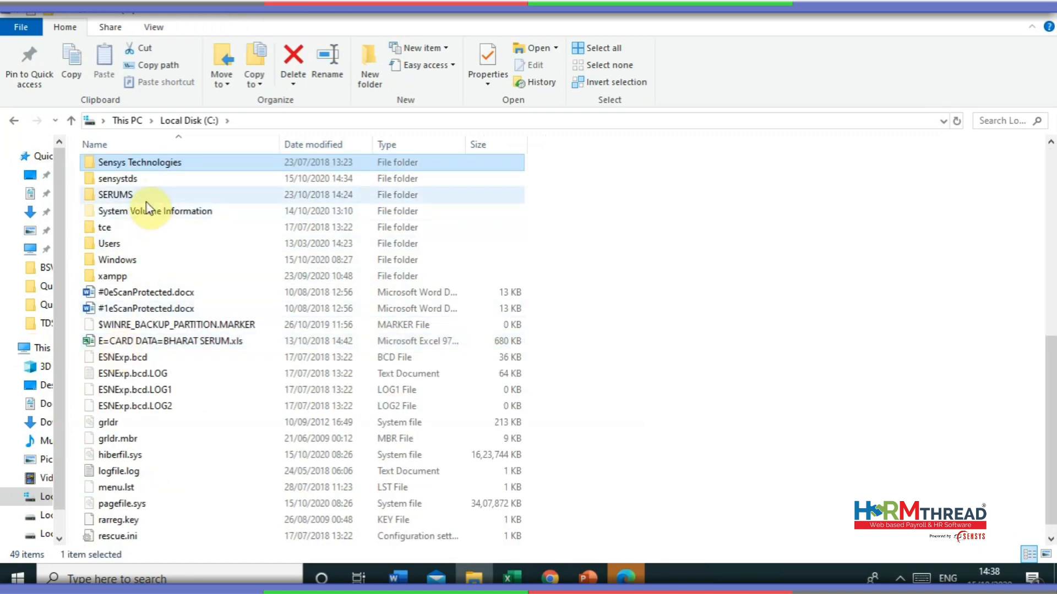
{"action": "double_click", "coordinate": [141, 183]}
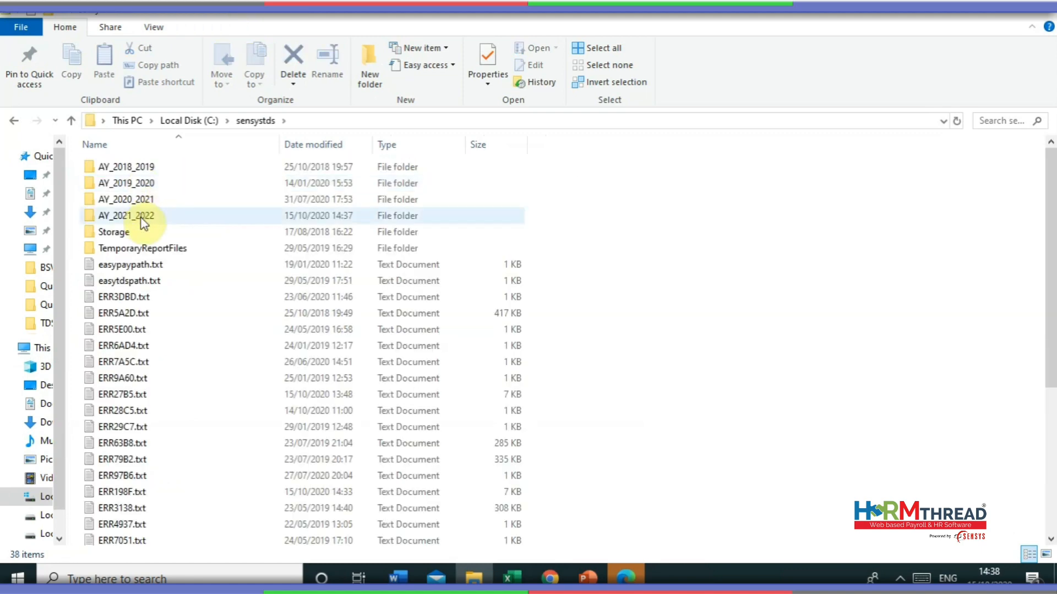
{"action": "double_click", "coordinate": [141, 220]}
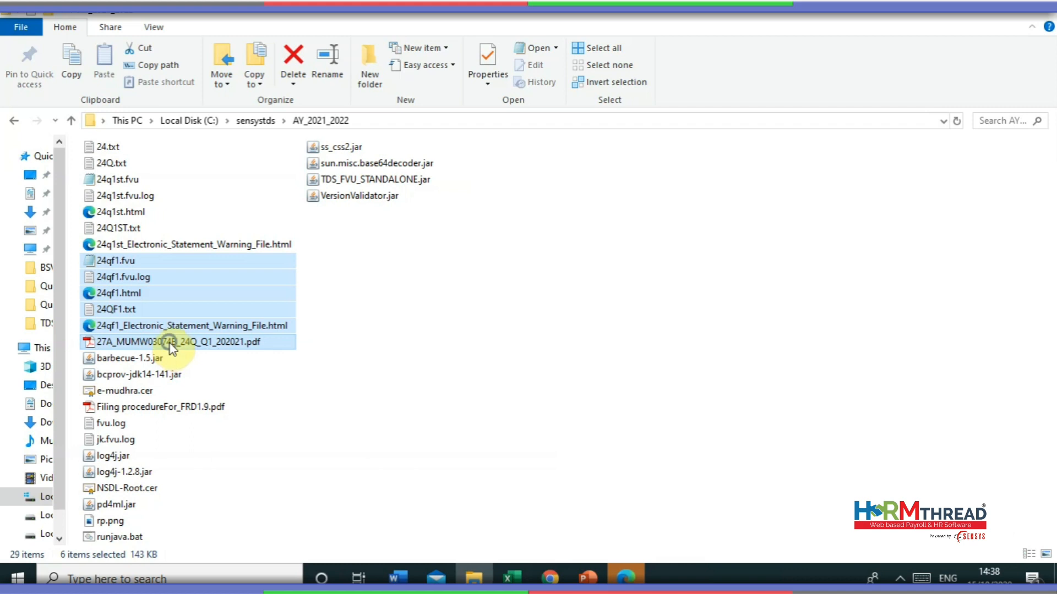
{"action": "right_click", "coordinate": [170, 346]}
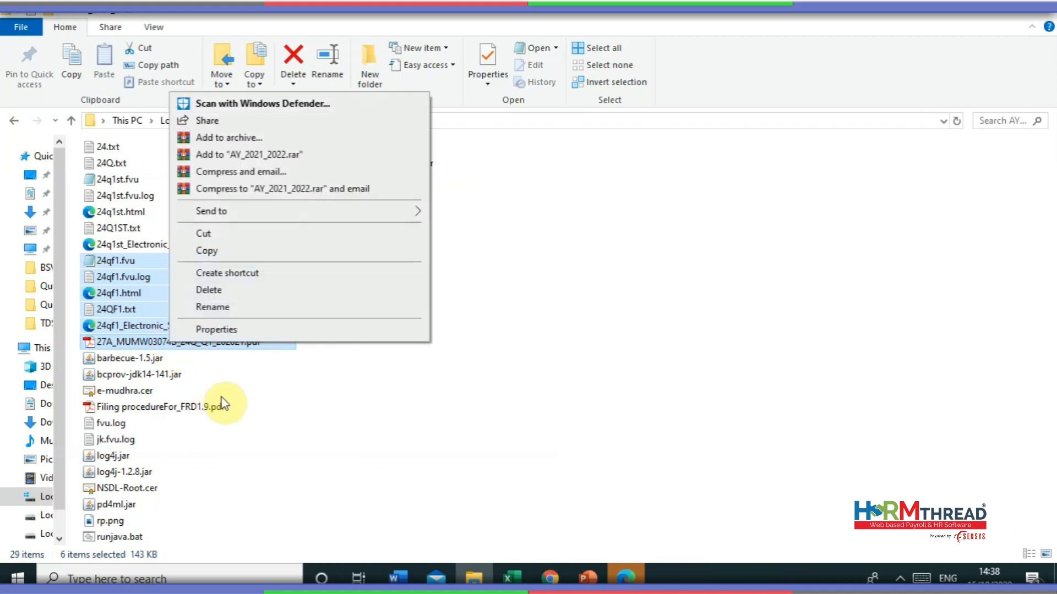
{"action": "left_click", "coordinate": [208, 251]}
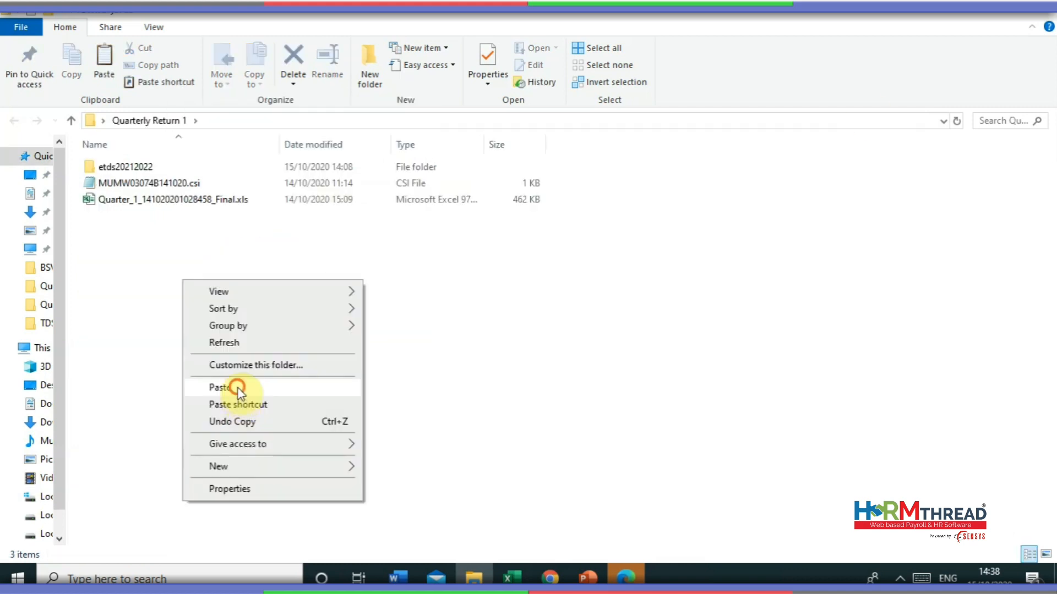
{"action": "left_click", "coordinate": [238, 388]}
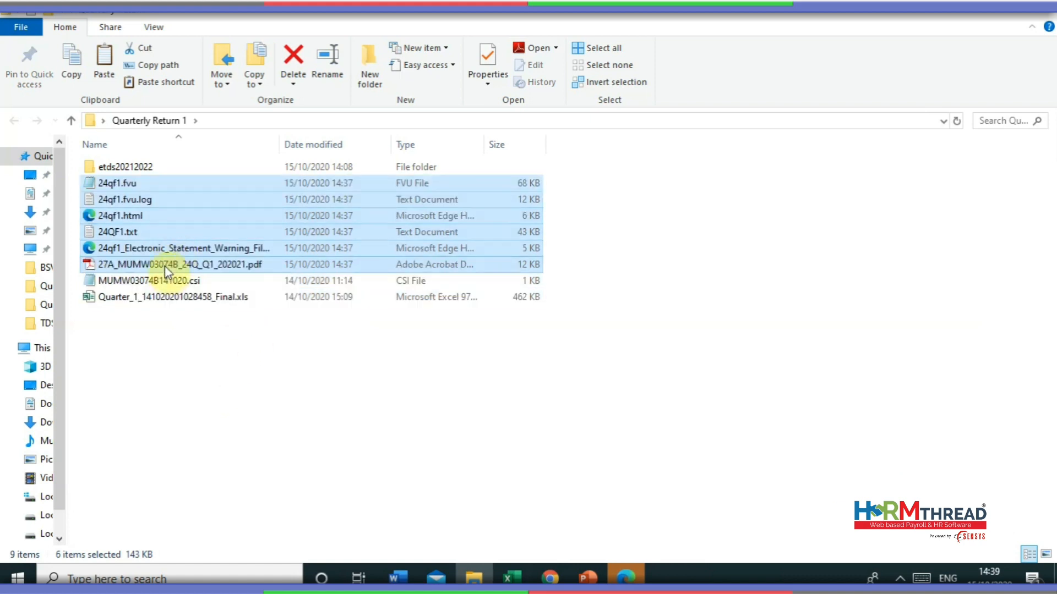
{"action": "left_click", "coordinate": [165, 267]}
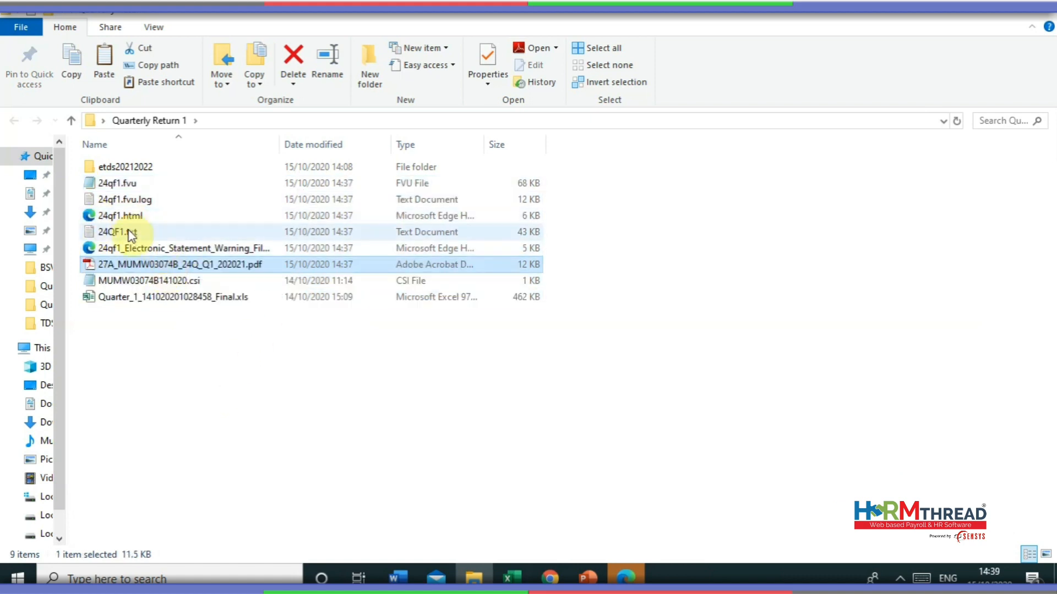
{"action": "left_click", "coordinate": [135, 184]}
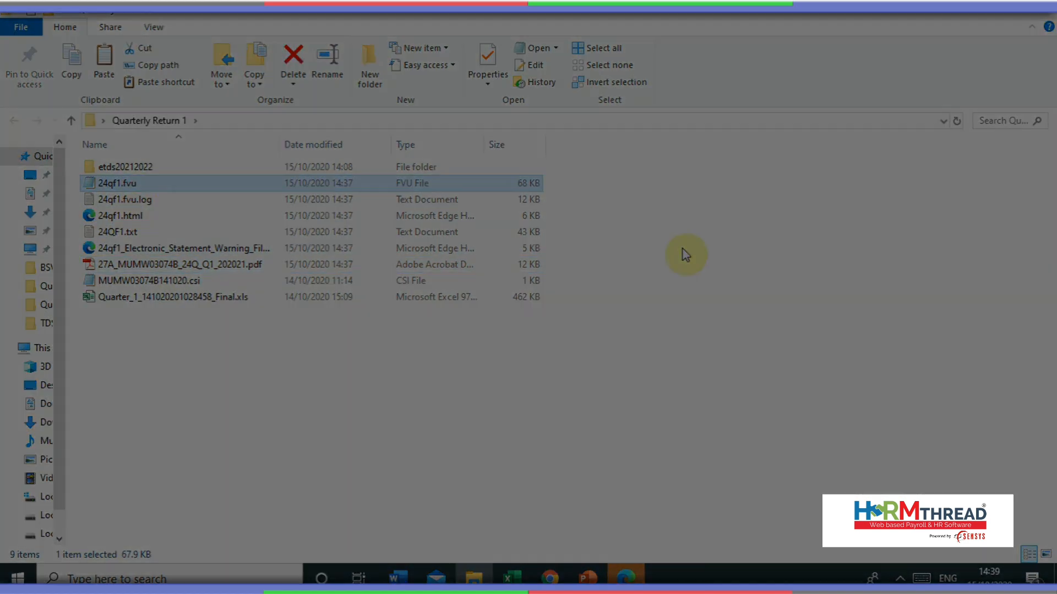